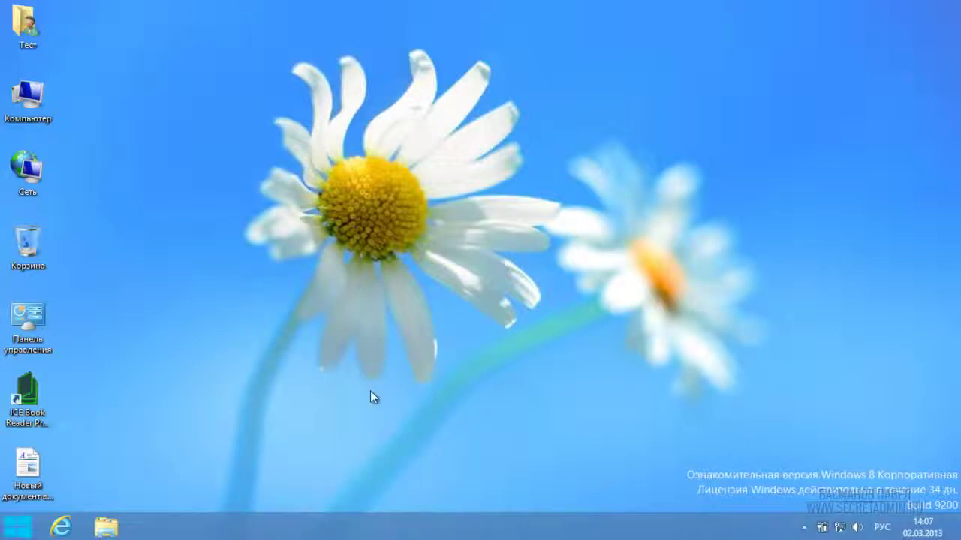
Step: Launch Internet Explorer from the taskbar to load the MSN start page
click(62, 524)
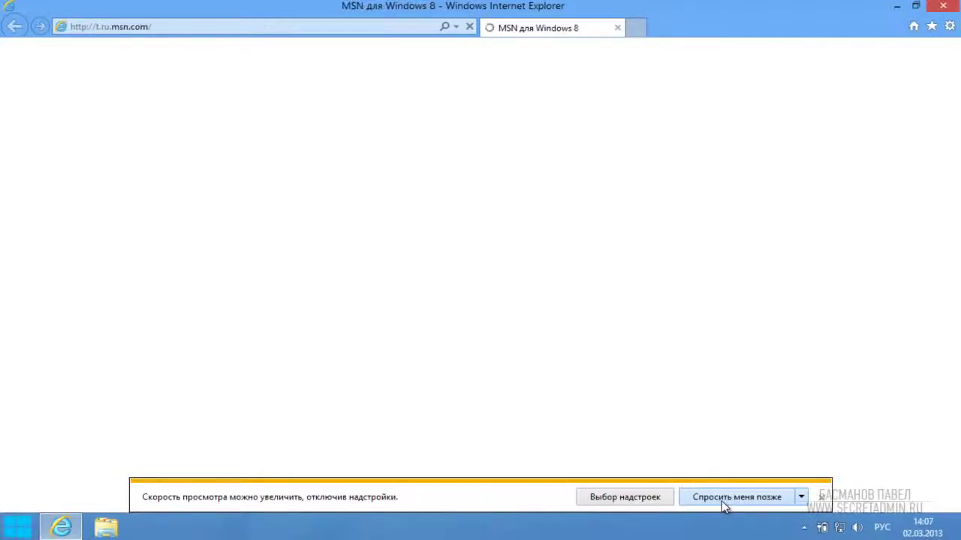
Step: Postpone the add-on speed notice and browse to avast.ru
click(777, 501)
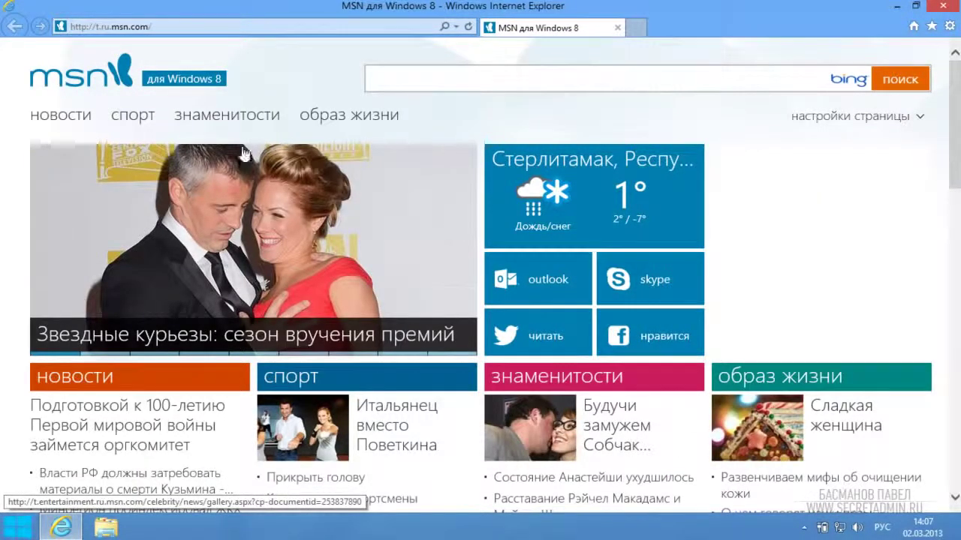
click(173, 27)
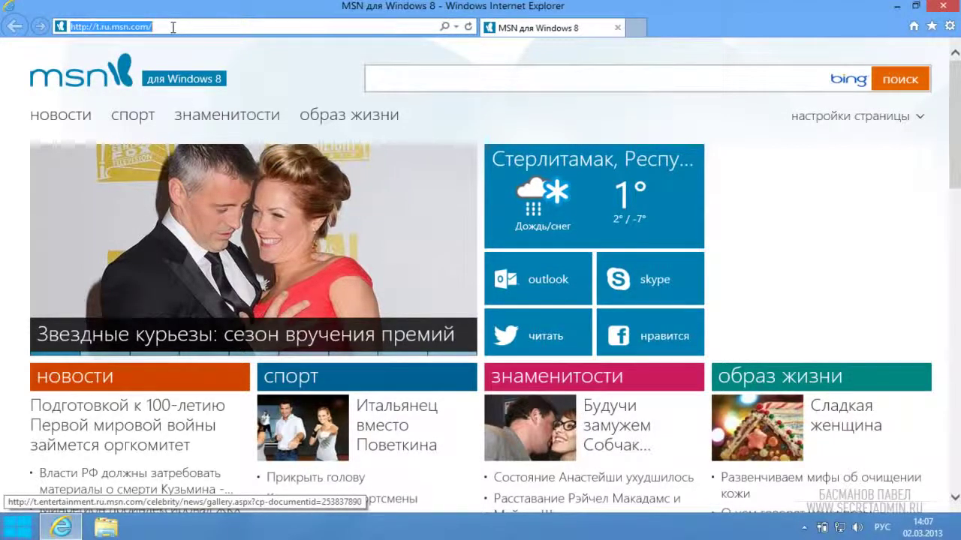
key(alt+shift)
text(a)
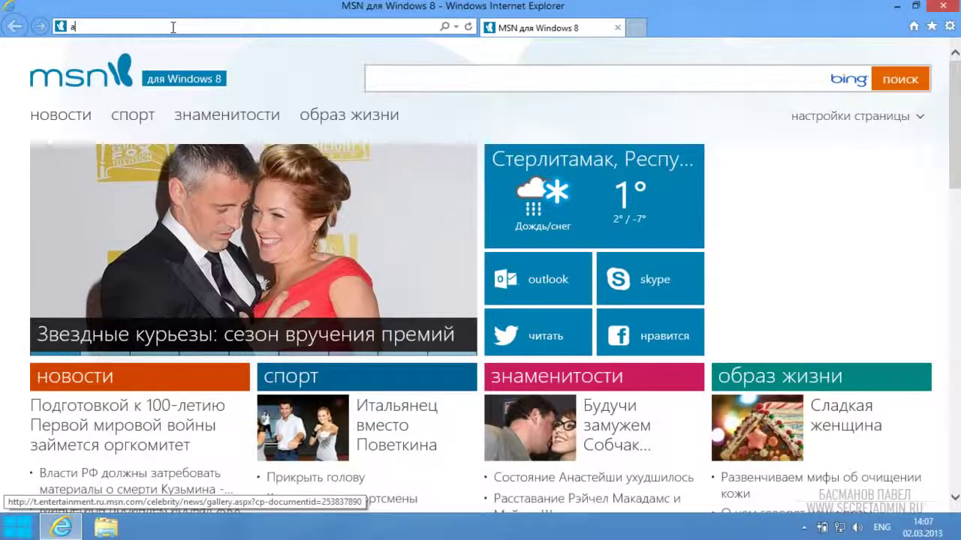
text(vasr)
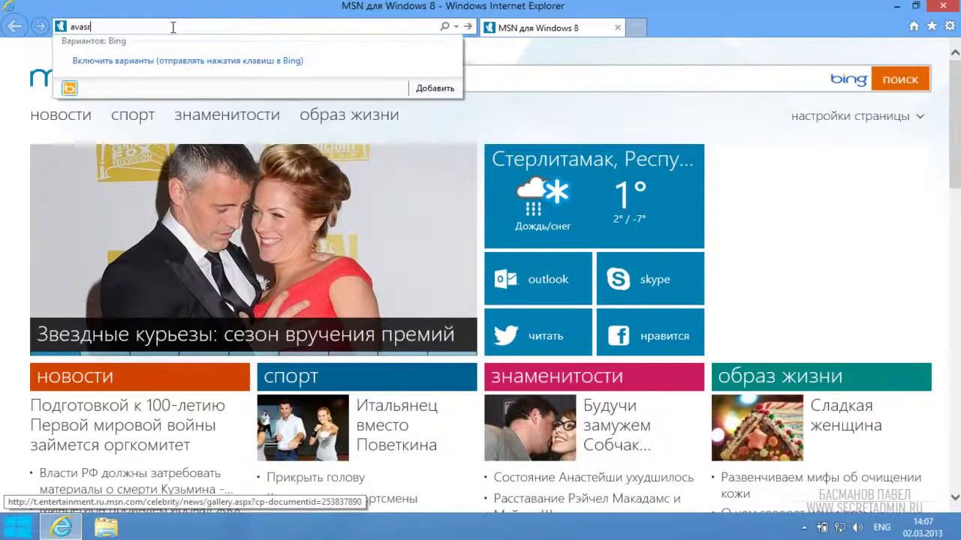
key(BackSpace)
text(t)
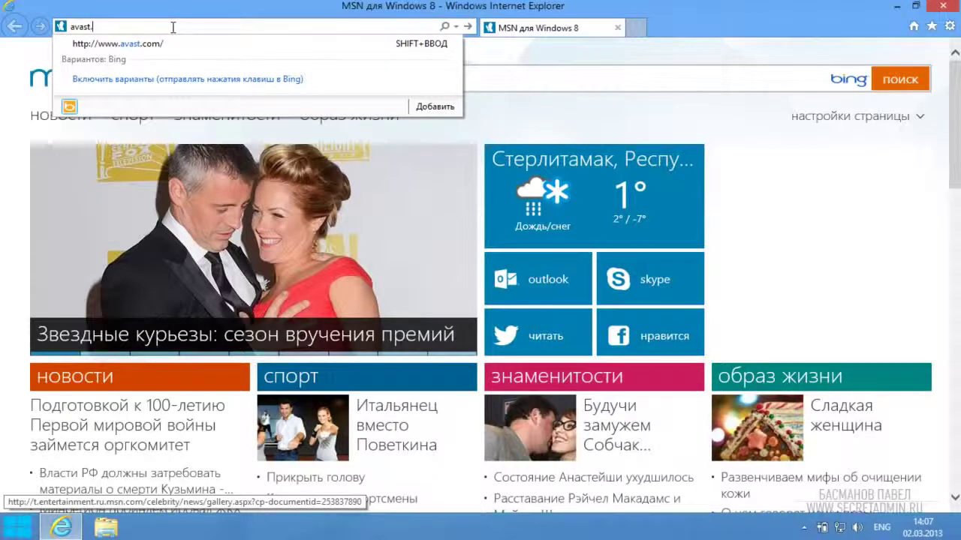
text(.ru)
key(Return)
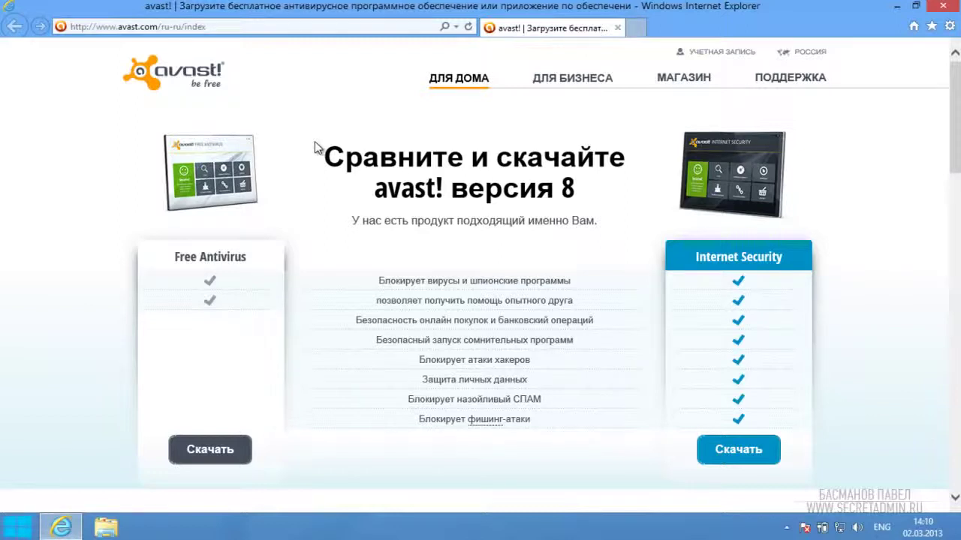
Step: Download the Free Antivirus edition, declining the paid Pro upgrade offer
click(198, 461)
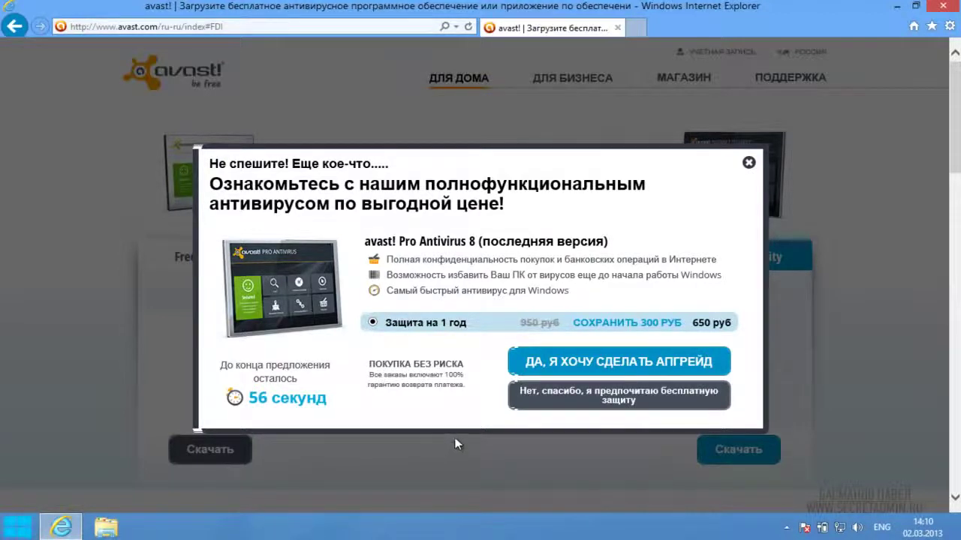
click(589, 404)
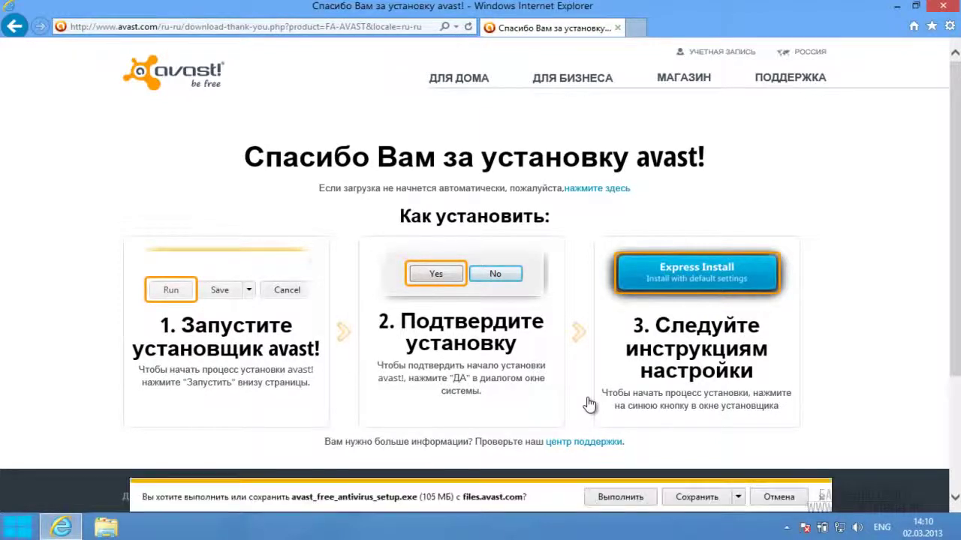
Step: Save avast_free_antivirus_setup.exe to disk and let the download finish
click(697, 499)
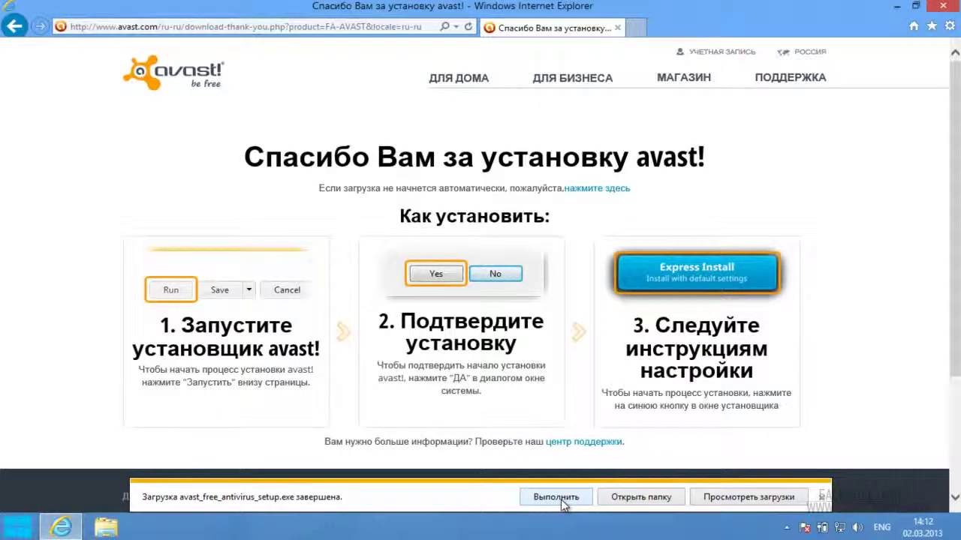
Step: Run the avast installer and approve the User Account Control prompt
click(563, 503)
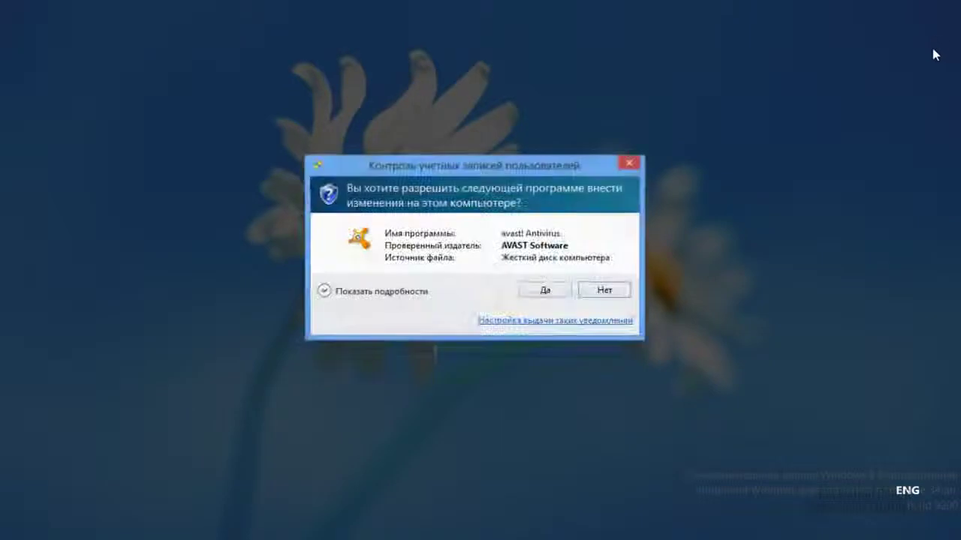
click(539, 291)
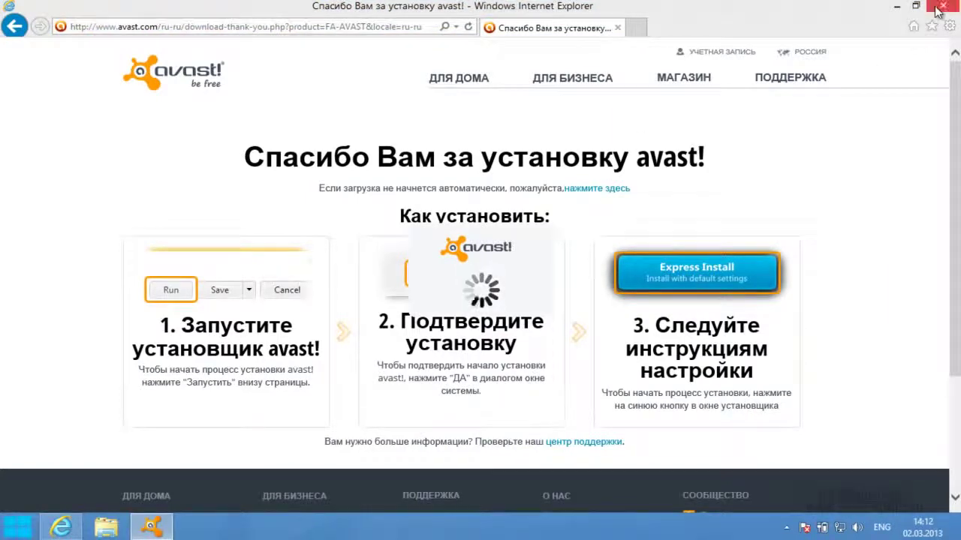
Step: Minimize Internet Explorer to reveal the loading avast! setup window
click(897, 6)
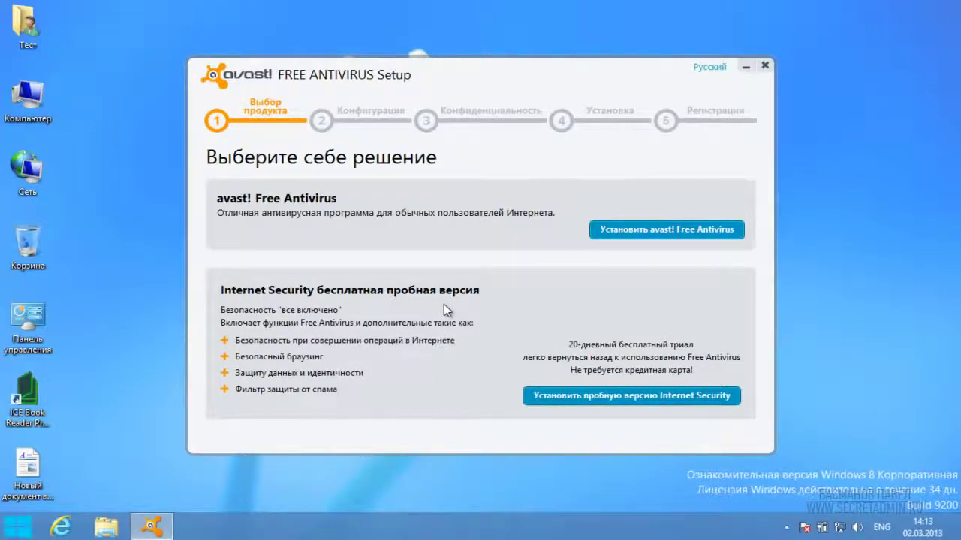
Step: Choose avast! Free Antivirus rather than the Internet Security trial
click(623, 233)
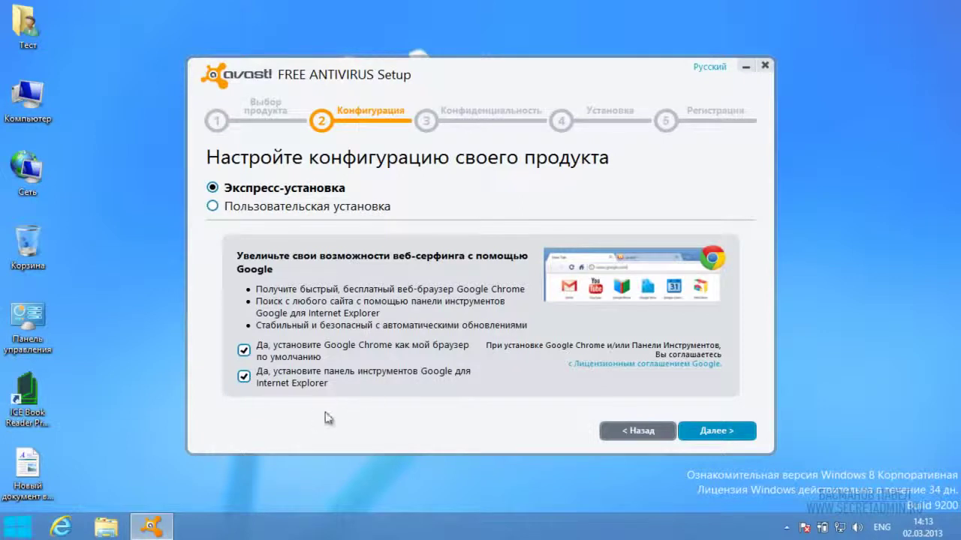
Step: Continue with Express installation, keeping the Google Chrome and Google toolbar offers ticked
click(727, 434)
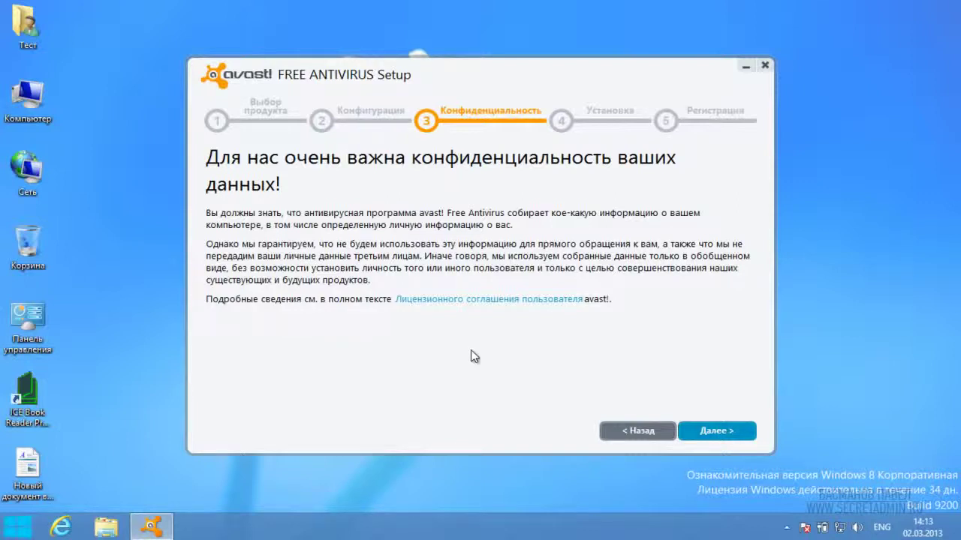
Step: Accept the privacy notice and start the avast! installation
click(719, 431)
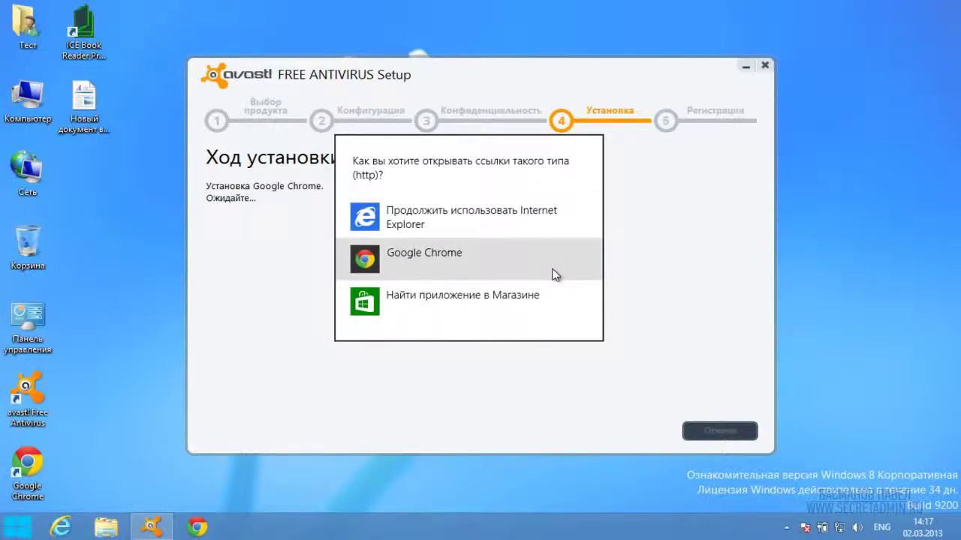
Step: Pick Google Chrome as the app for opening http links
click(421, 257)
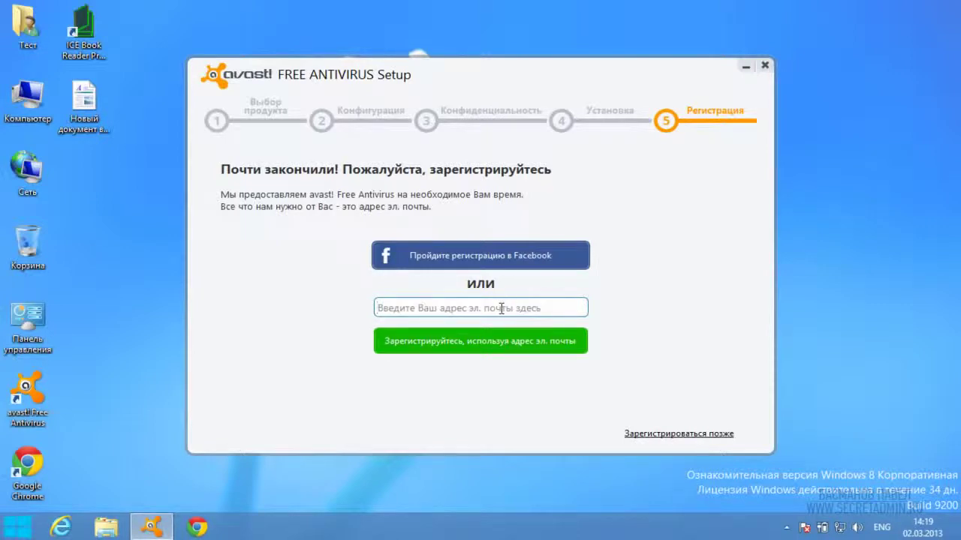
Step: Enter the e-mail address in the Регистрация step and submit with the green registration button
text(bas)
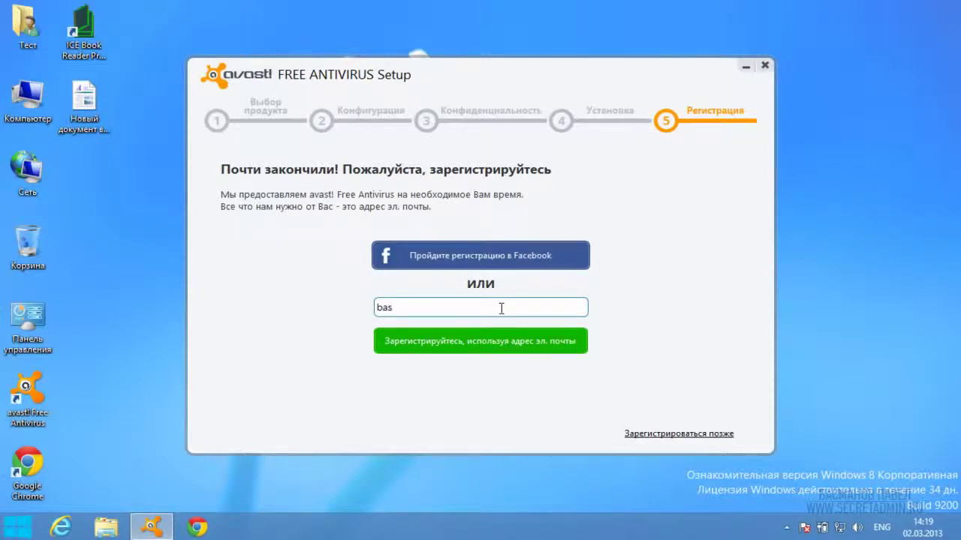
text(m)
key(BackSpace)
key(BackSpace)
key(BackSpace)
key(BackSpace)
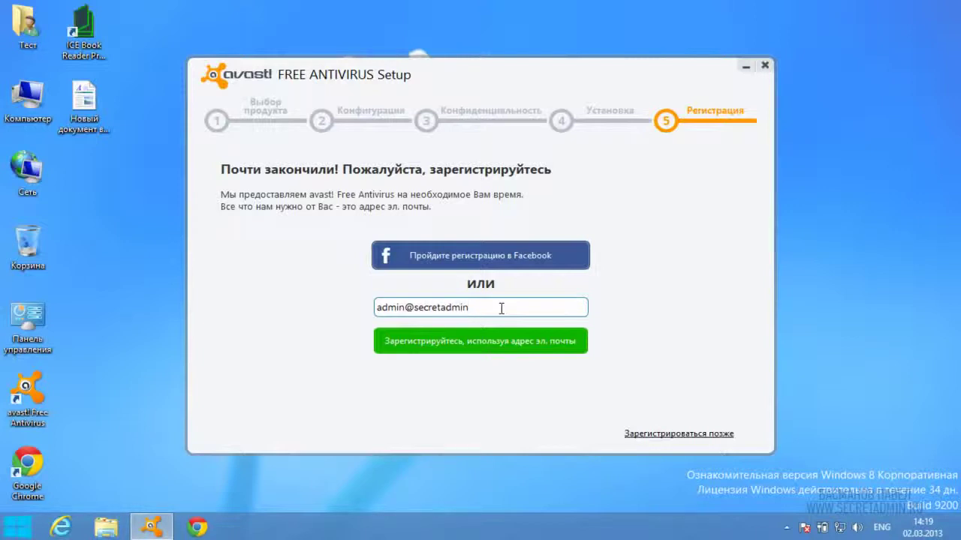
click(497, 347)
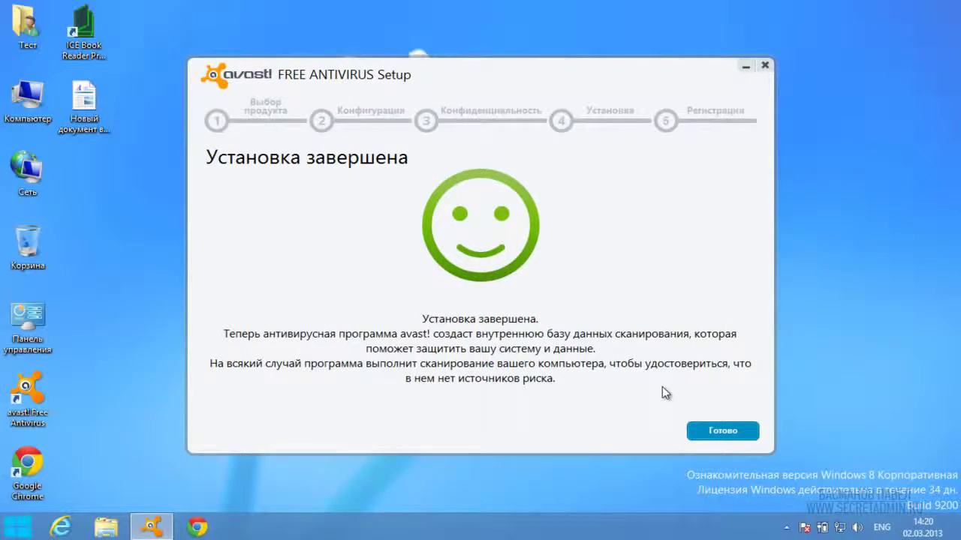
Step: Finish the setup wizard, dismiss the welcome notification and open avast from the hidden tray icons
click(715, 434)
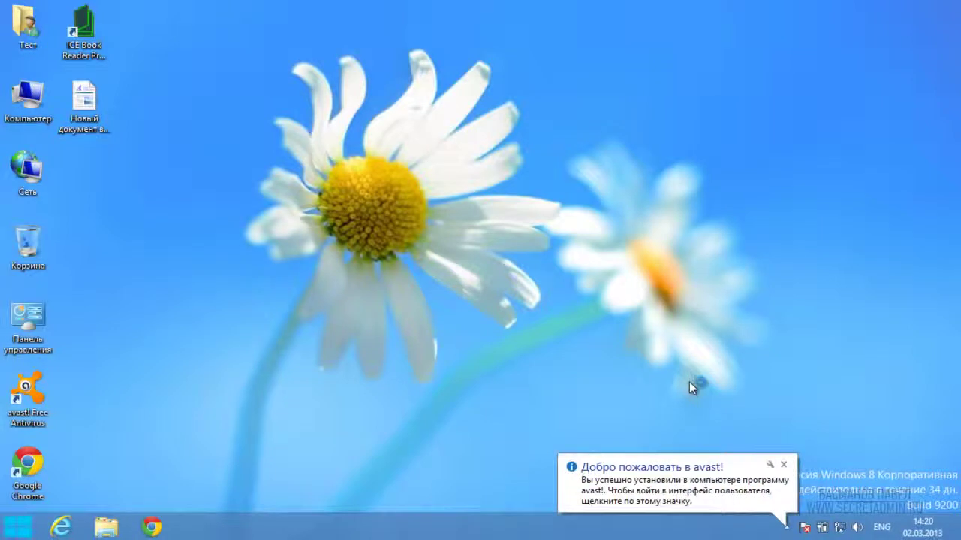
click(784, 466)
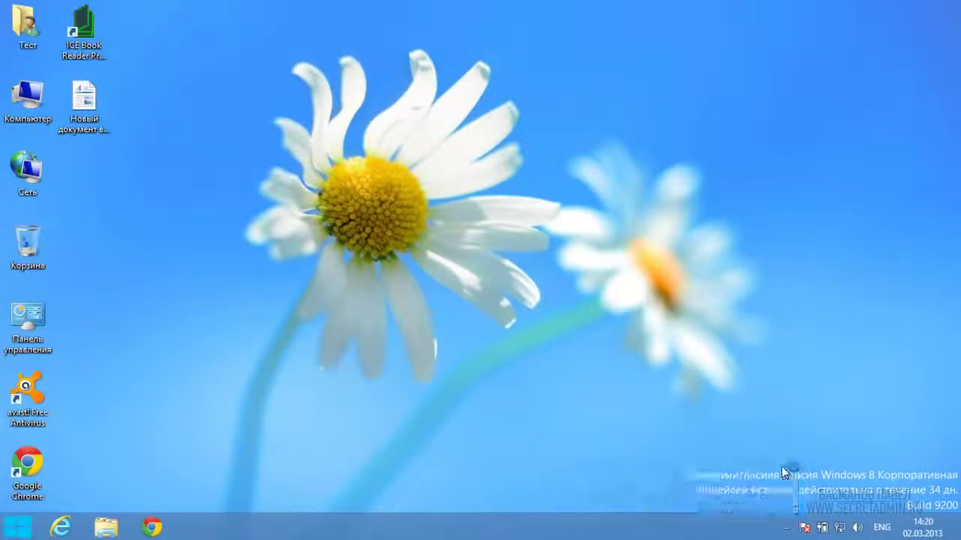
click(787, 528)
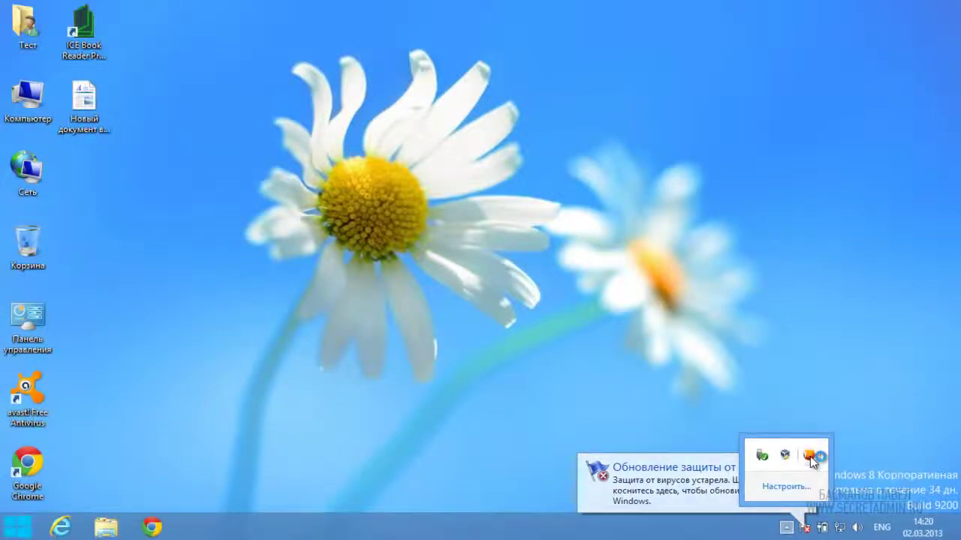
click(809, 455)
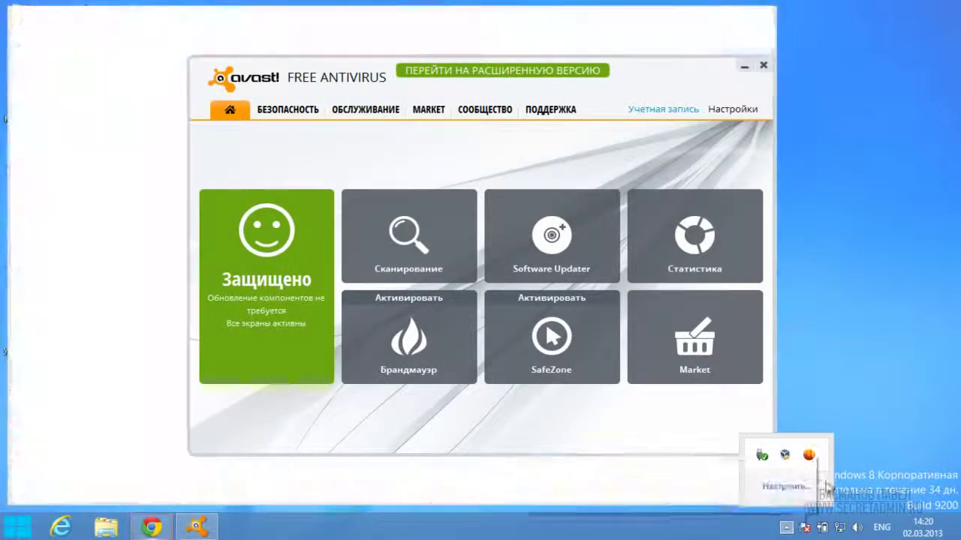
Step: Close the Chrome window and bring up avast's Настройки dialog
click(757, 13)
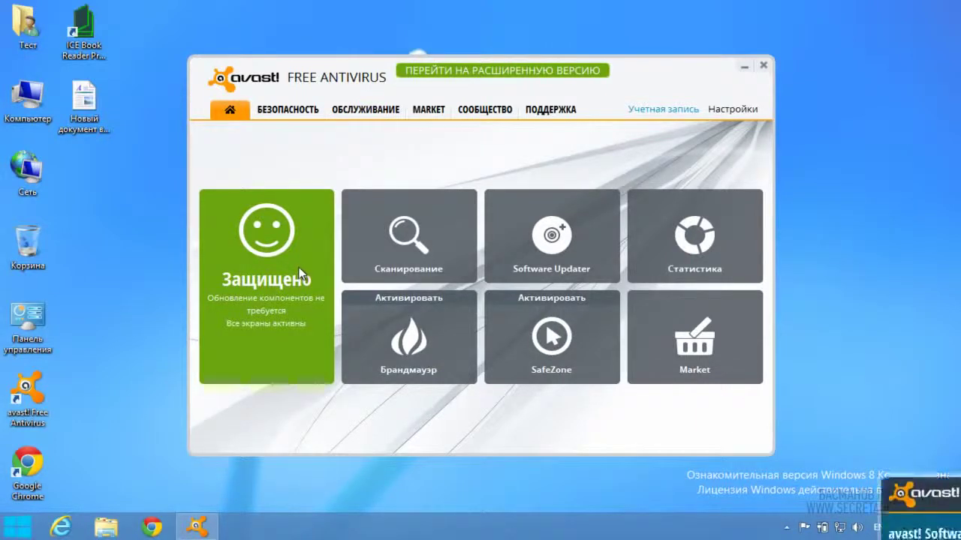
click(728, 111)
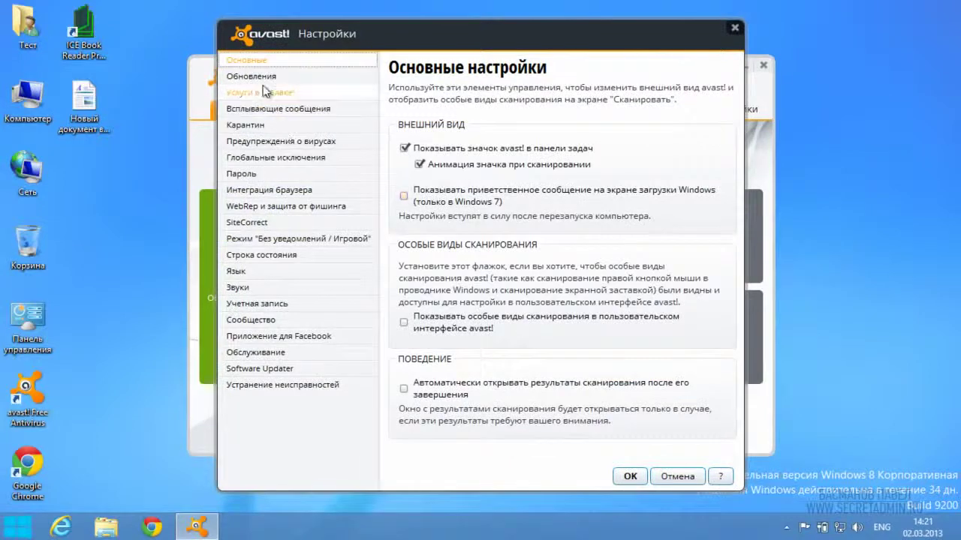
Step: Set program updates to Автоматическое обновление and enable Silent/Gaming mode without the full-screen-only limit
click(260, 78)
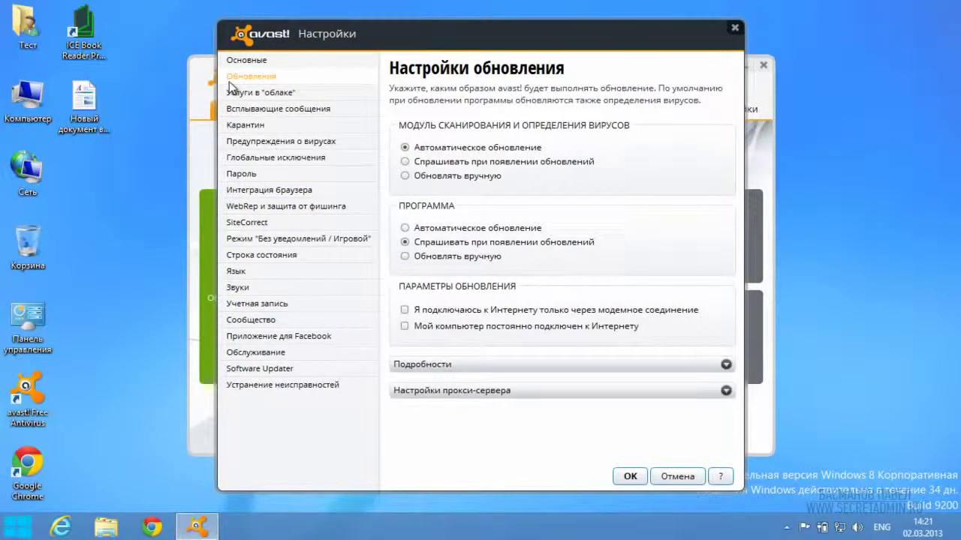
click(431, 228)
click(317, 239)
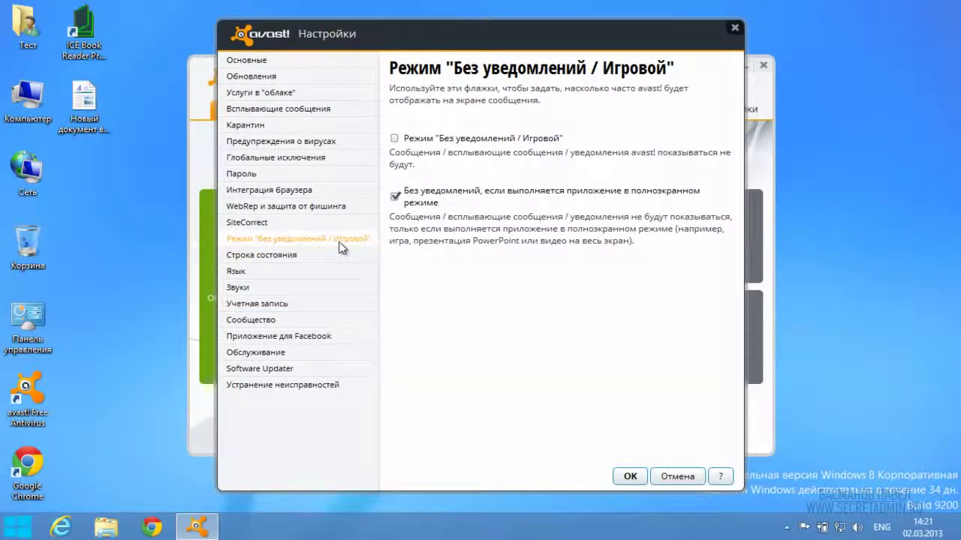
click(395, 139)
click(395, 196)
click(628, 477)
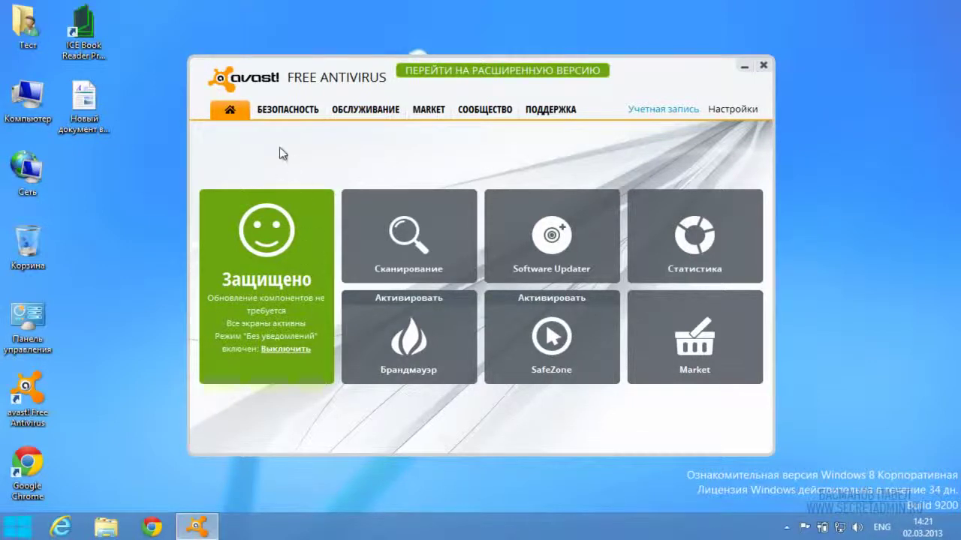
Step: Show the БЕЗОПАСНОСТЬ tab and review the status card of each shield tile
click(282, 114)
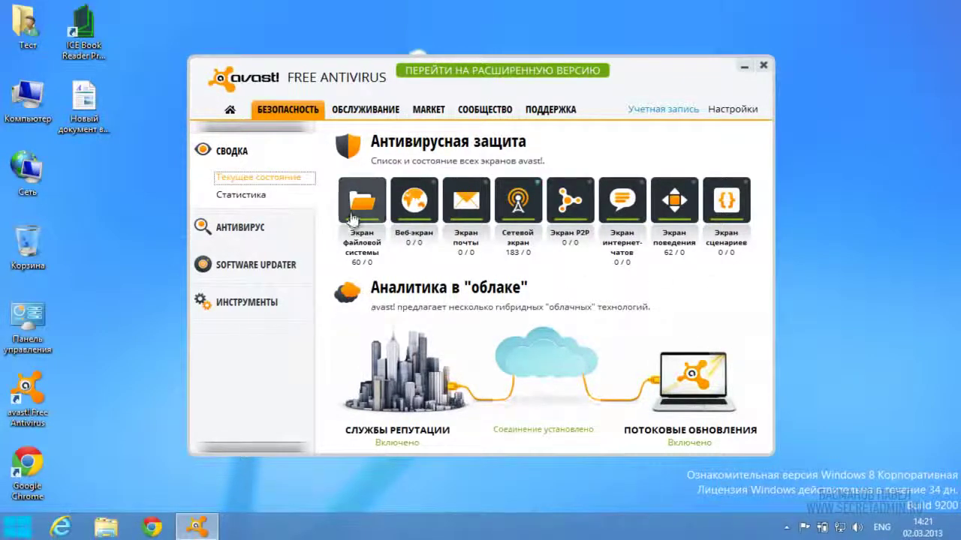
mouse_move(351, 214)
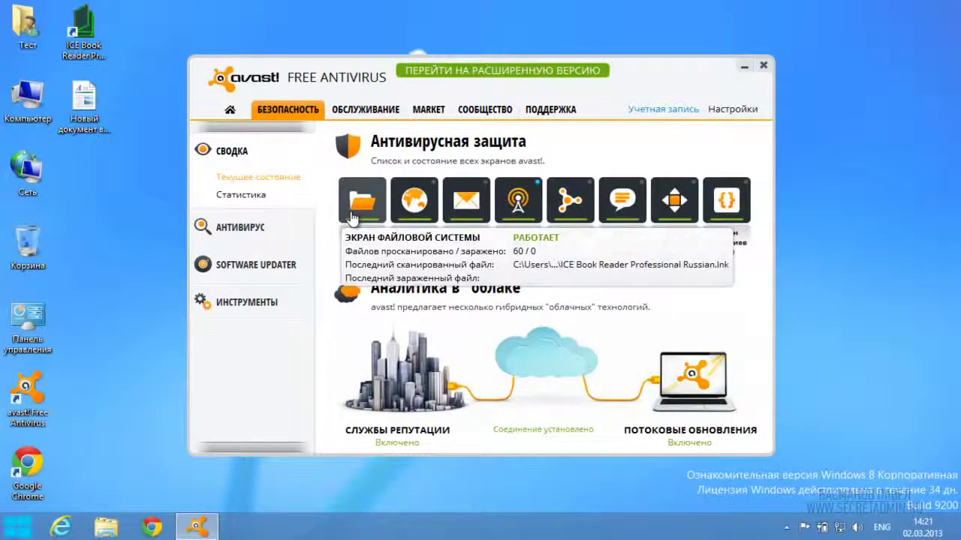
mouse_move(429, 220)
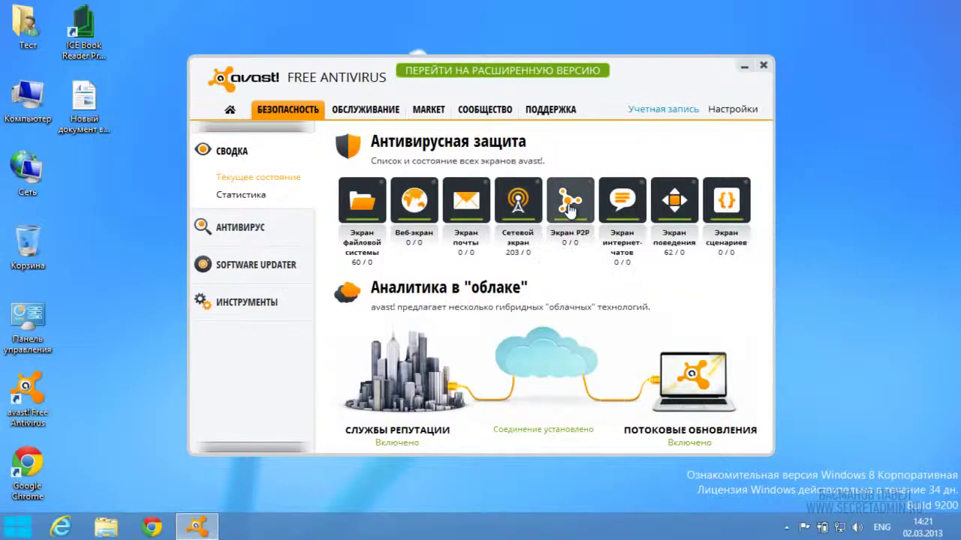
mouse_move(569, 210)
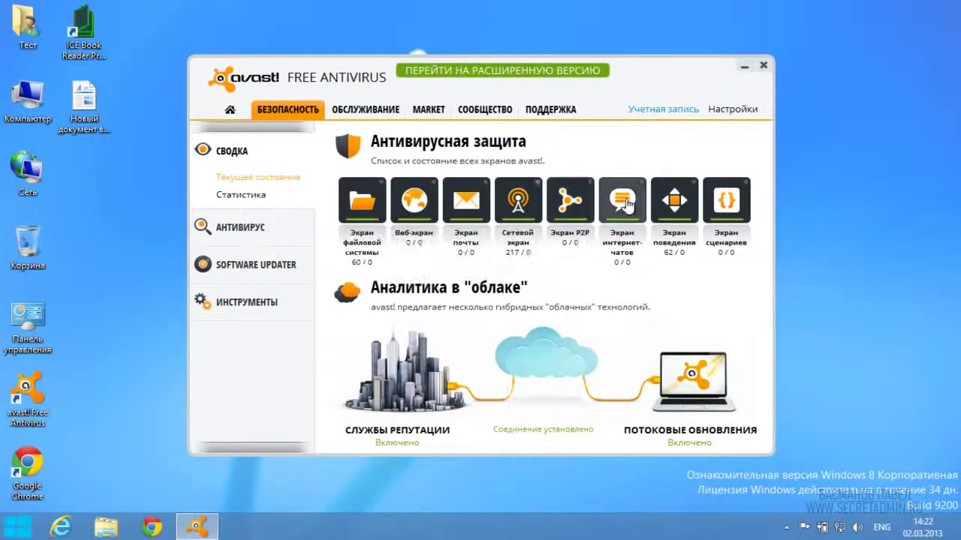
mouse_move(628, 204)
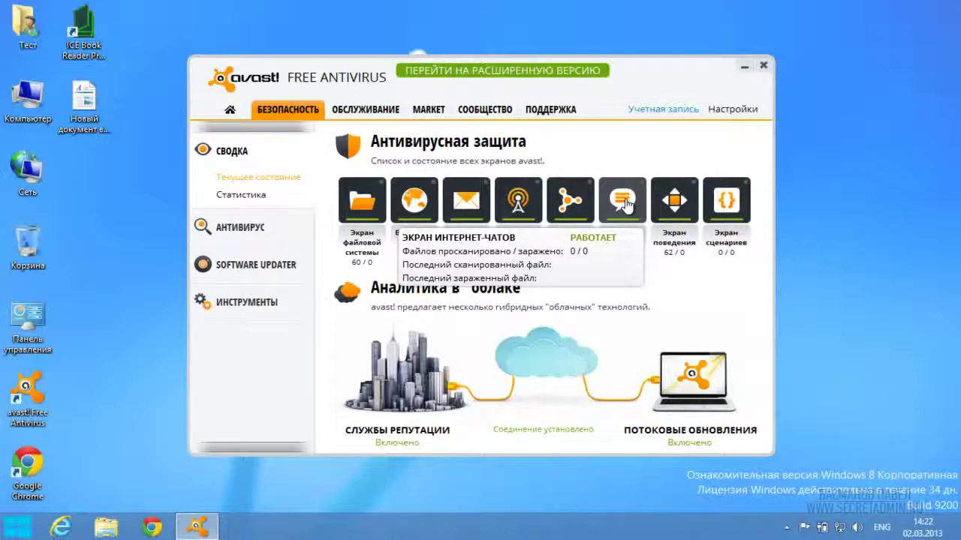
mouse_move(674, 202)
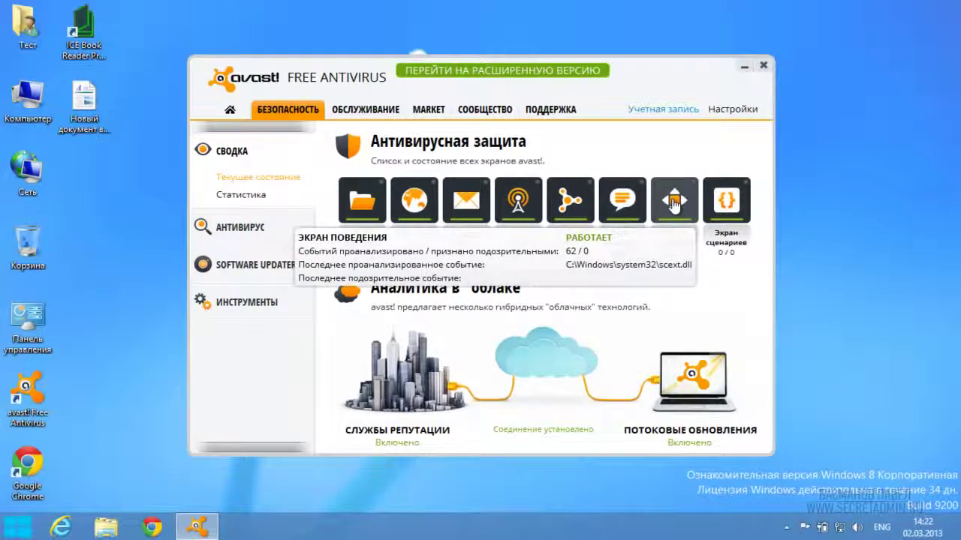
mouse_move(725, 204)
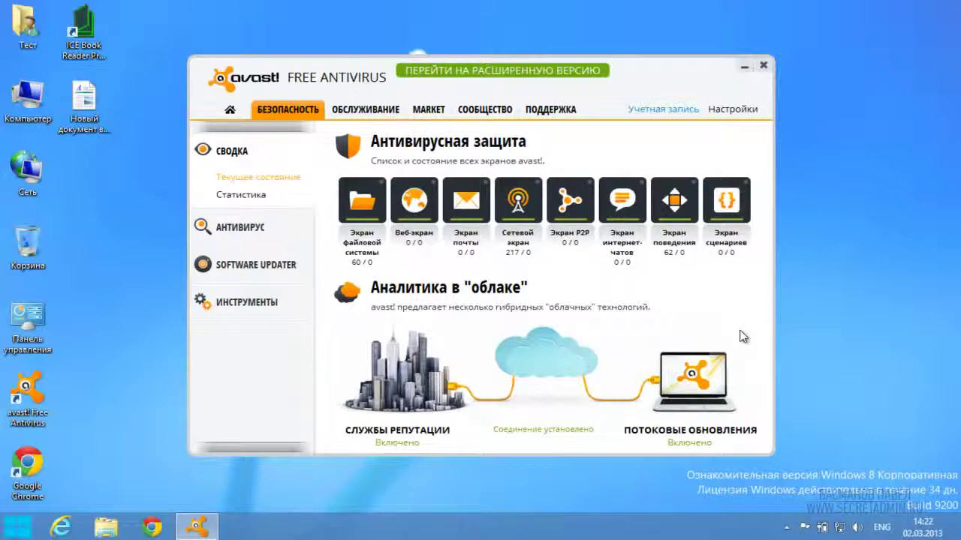
Step: View the protection statistics under СВОДКА, then switch to the АНТИВИРУС scan page
click(240, 195)
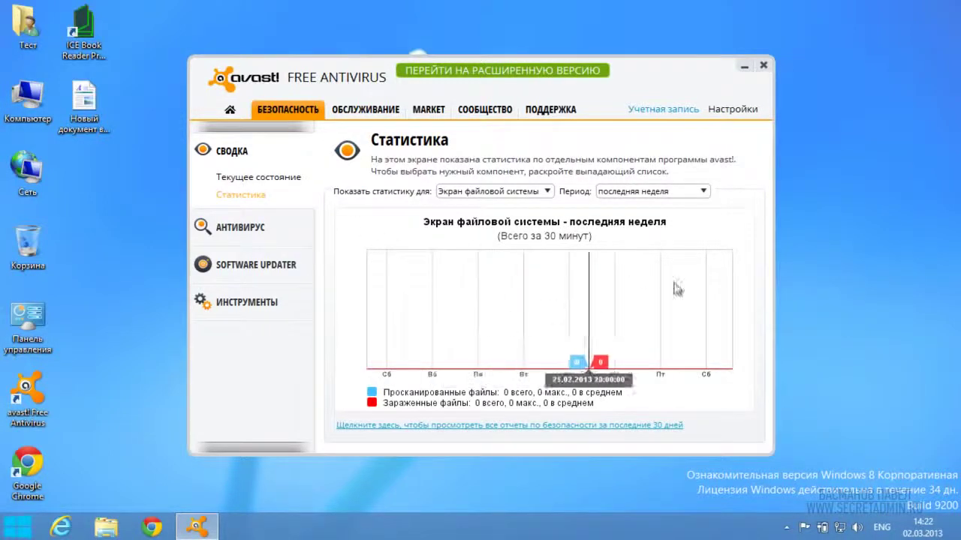
click(258, 231)
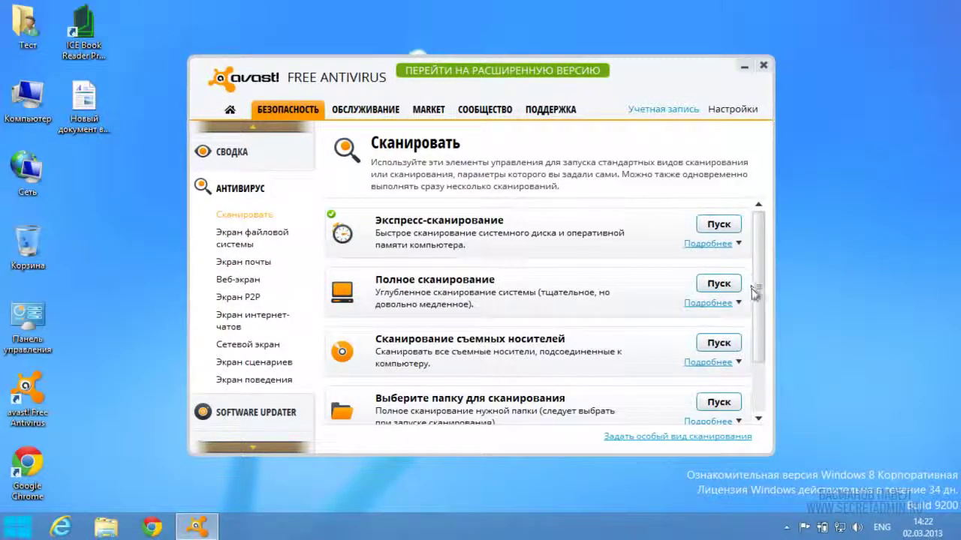
Step: Expand the boot-time scan's details and bring up its Настройки... settings window
scroll(755, 297, down, 2)
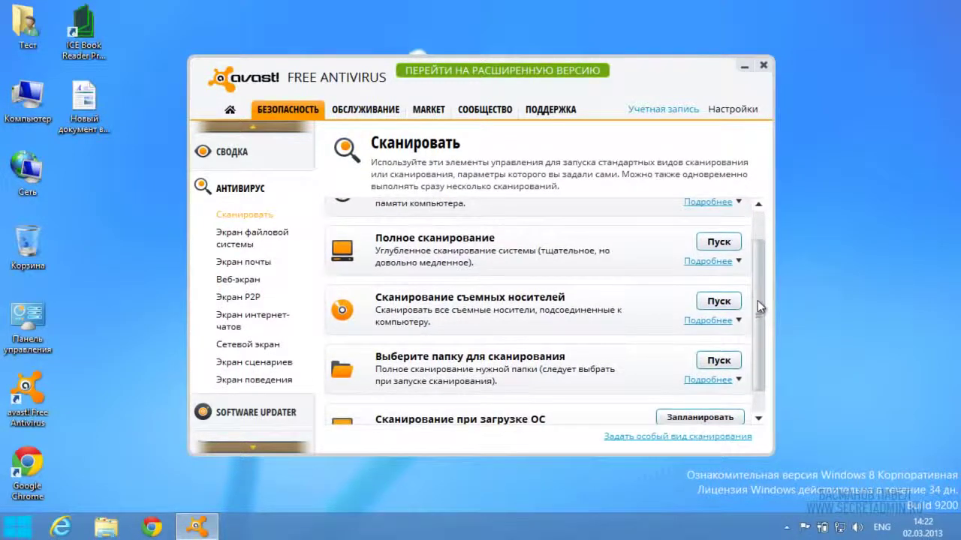
drag(757, 300, 757, 324)
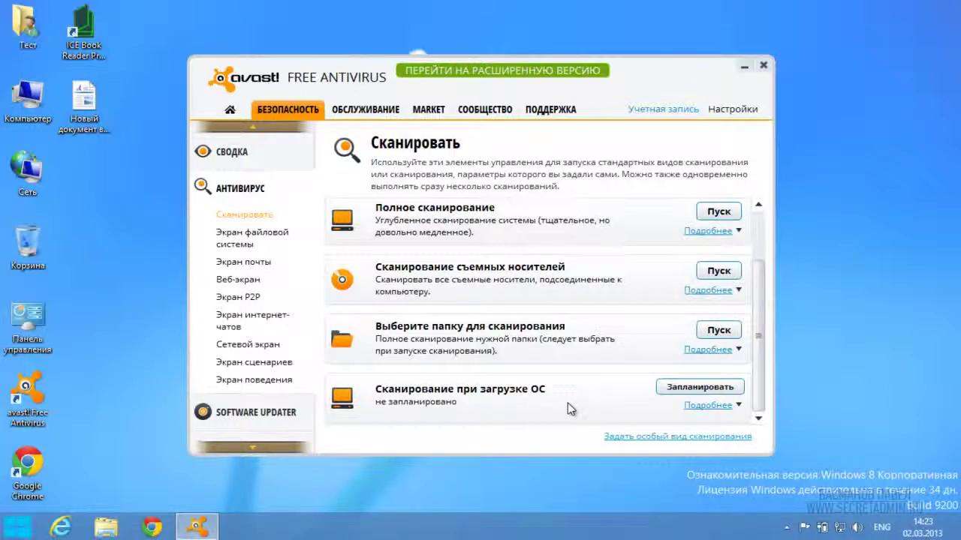
click(709, 406)
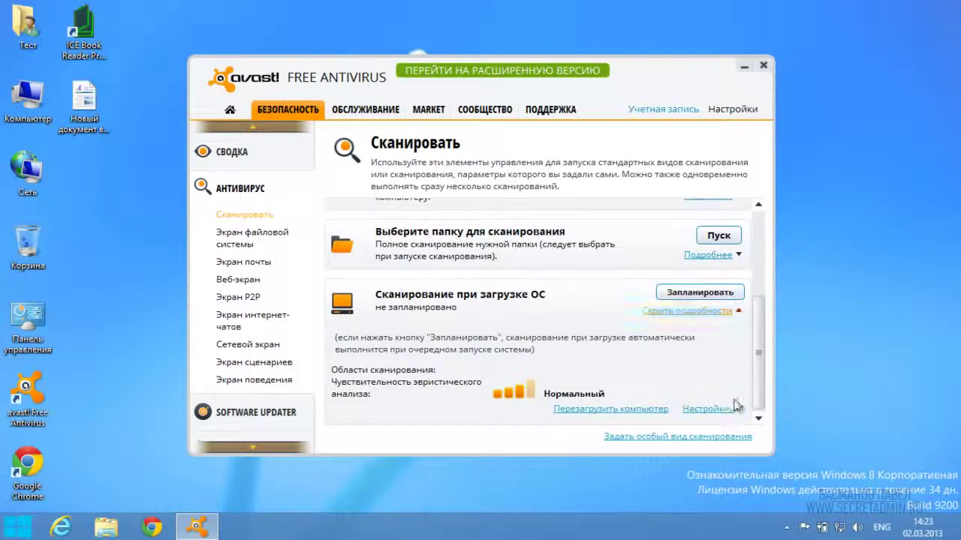
drag(756, 361, 756, 366)
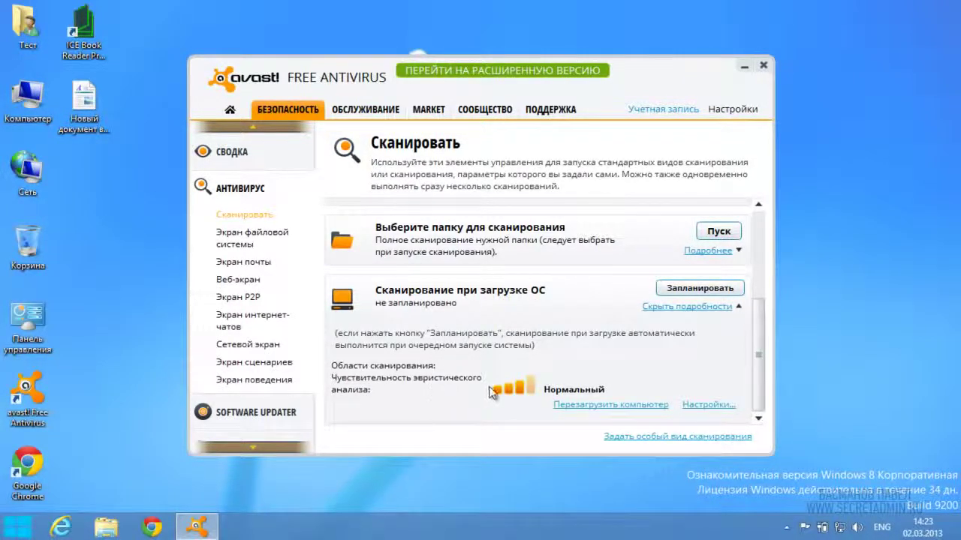
click(706, 405)
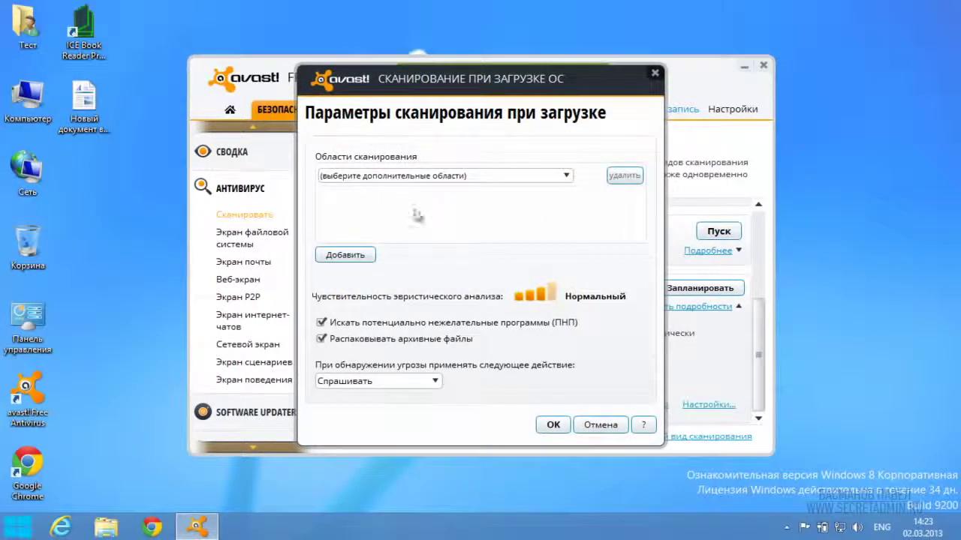
Step: Set the boot-time scan to all hard disks, no archive unpacking and quarantine, then go to Software Updater
click(568, 177)
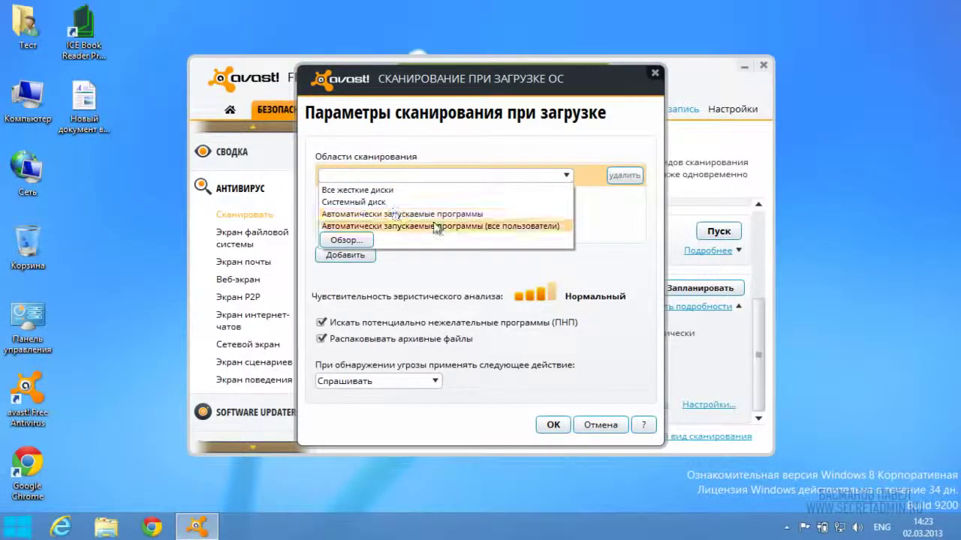
click(366, 191)
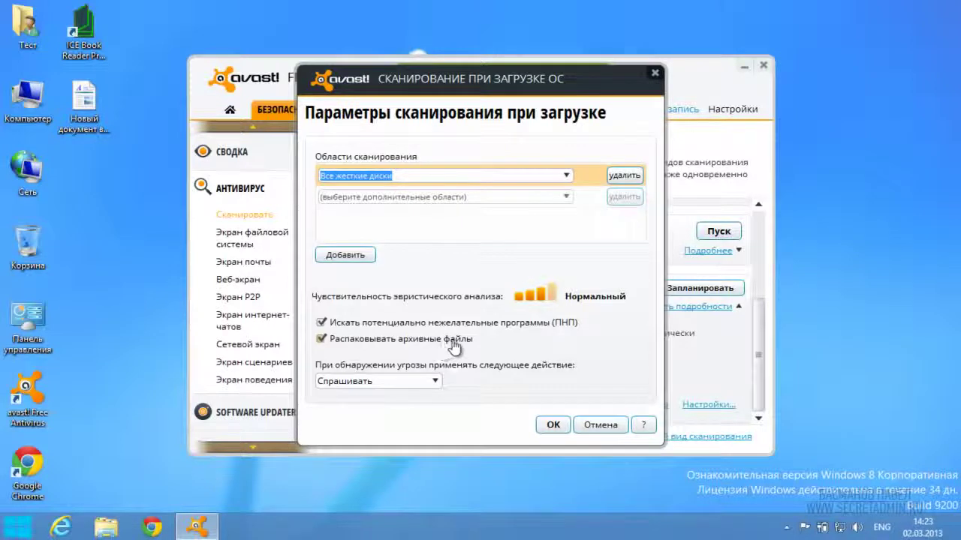
click(454, 341)
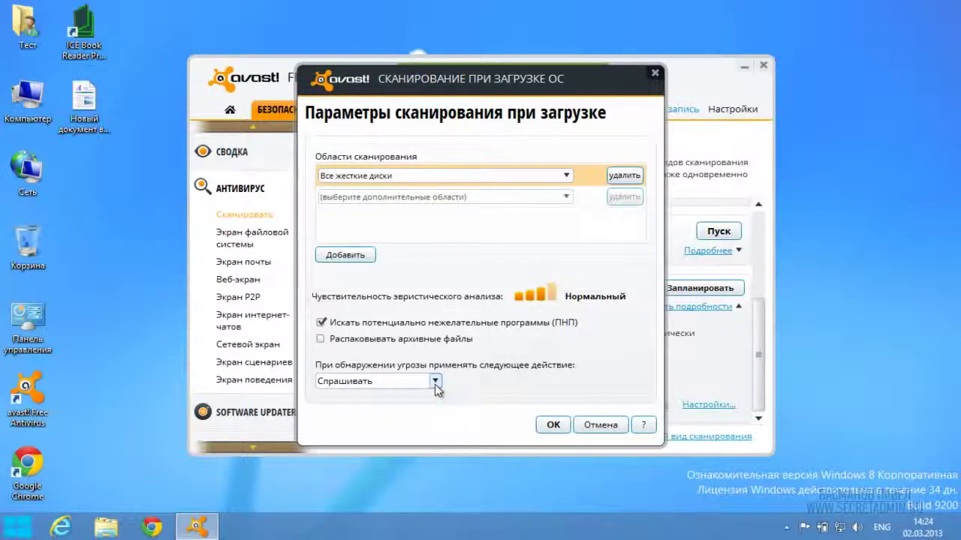
click(435, 381)
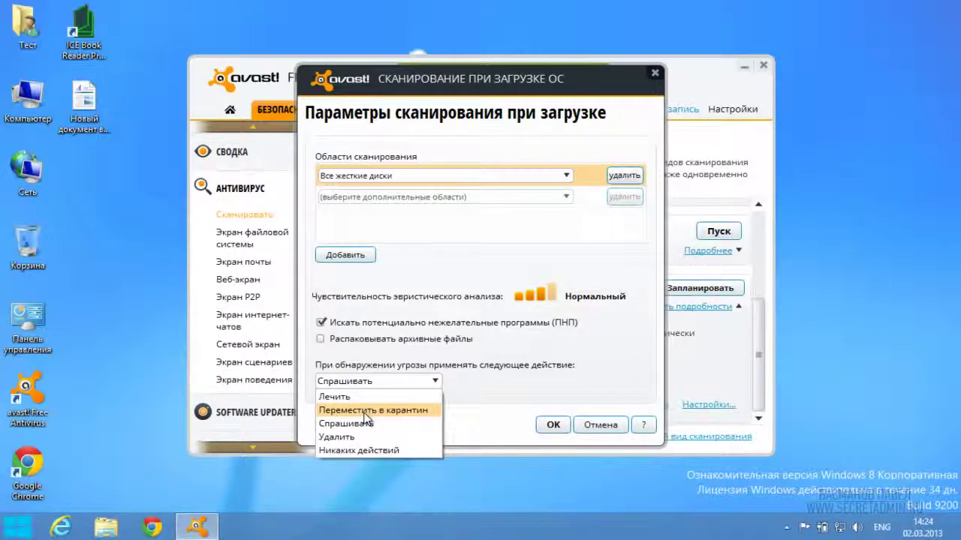
click(366, 411)
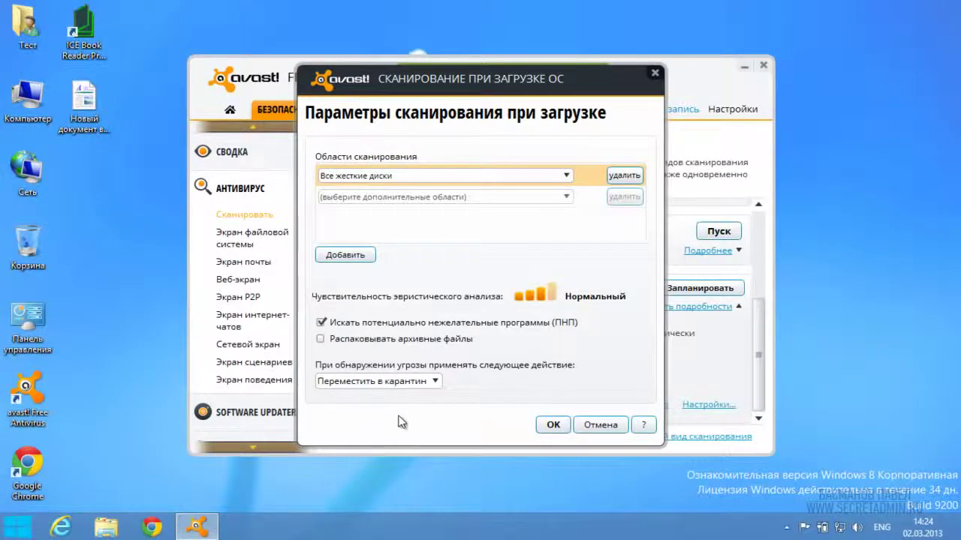
click(549, 426)
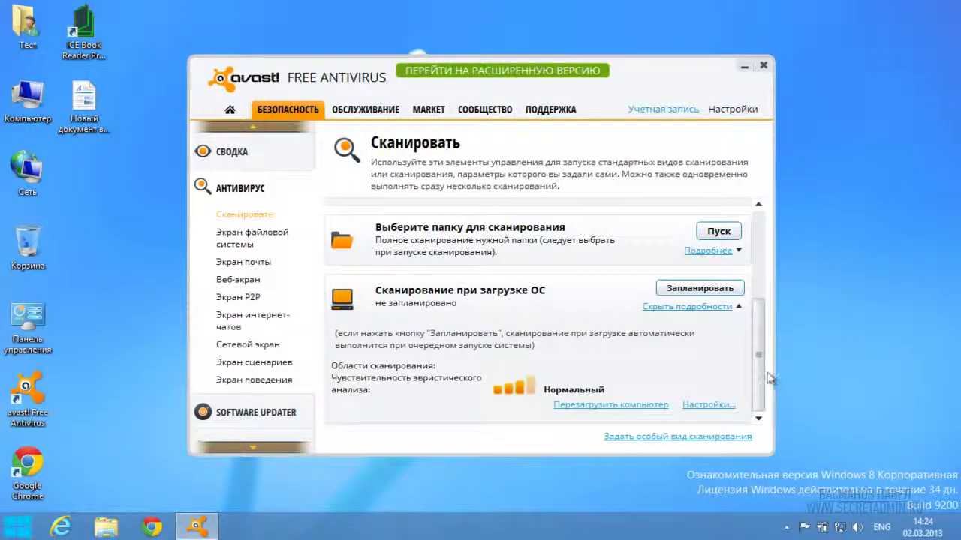
click(260, 413)
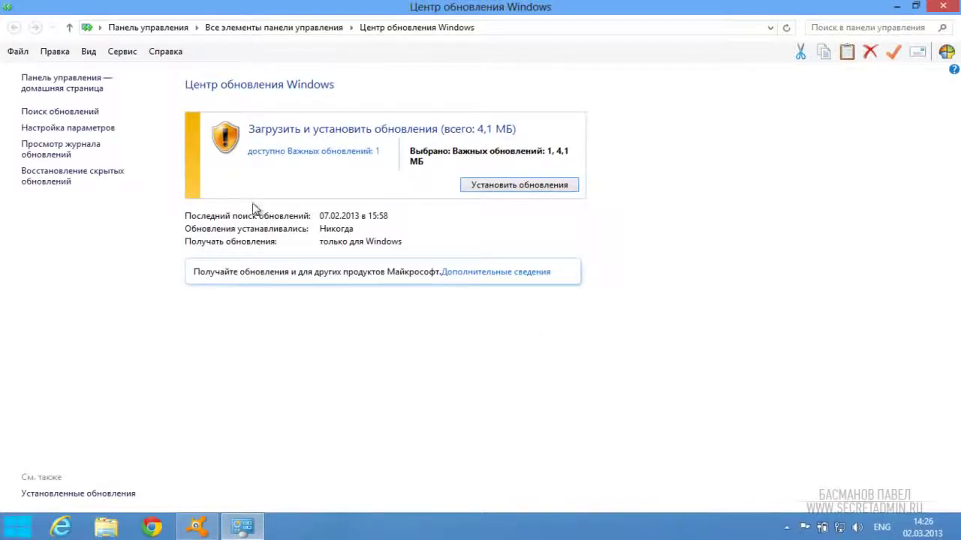
Step: Review the one important update without installing it, then close Windows Update
click(281, 153)
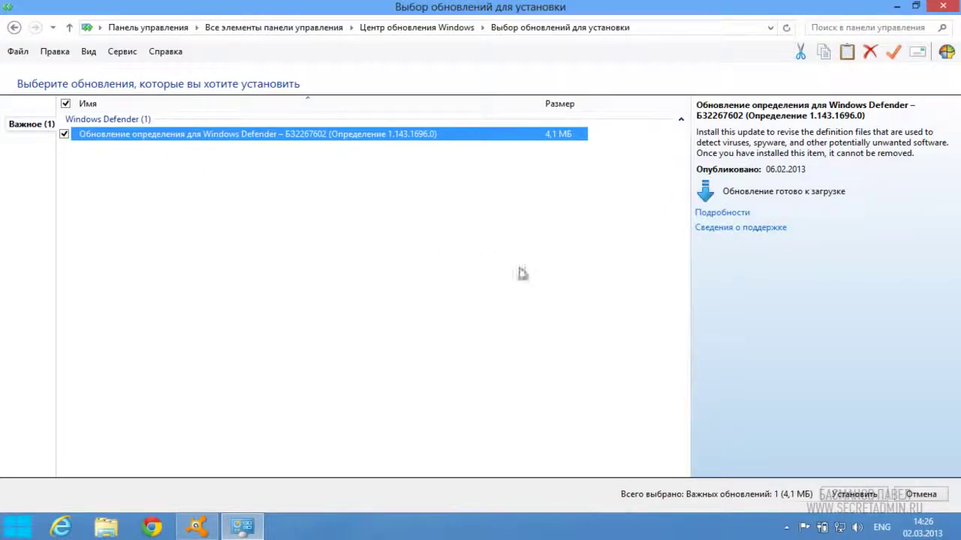
click(929, 499)
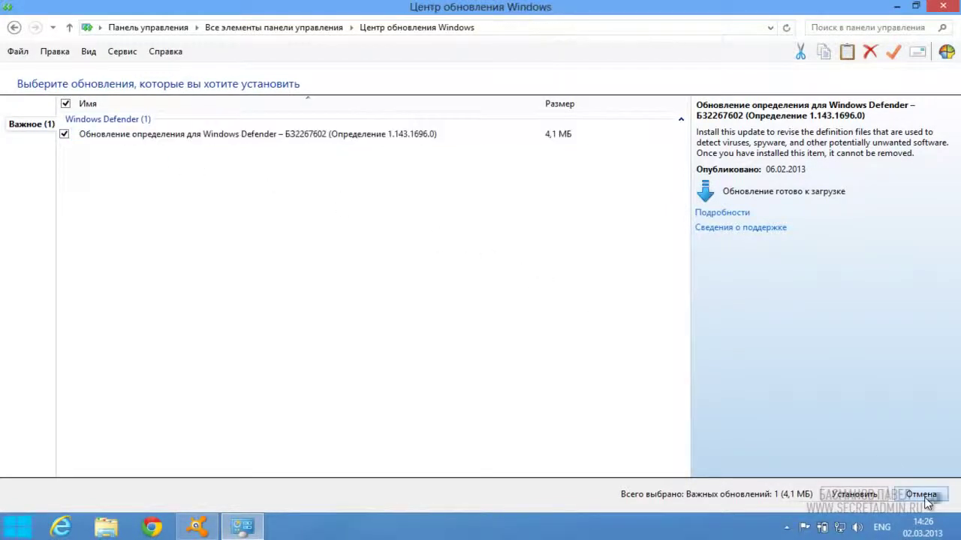
click(943, 6)
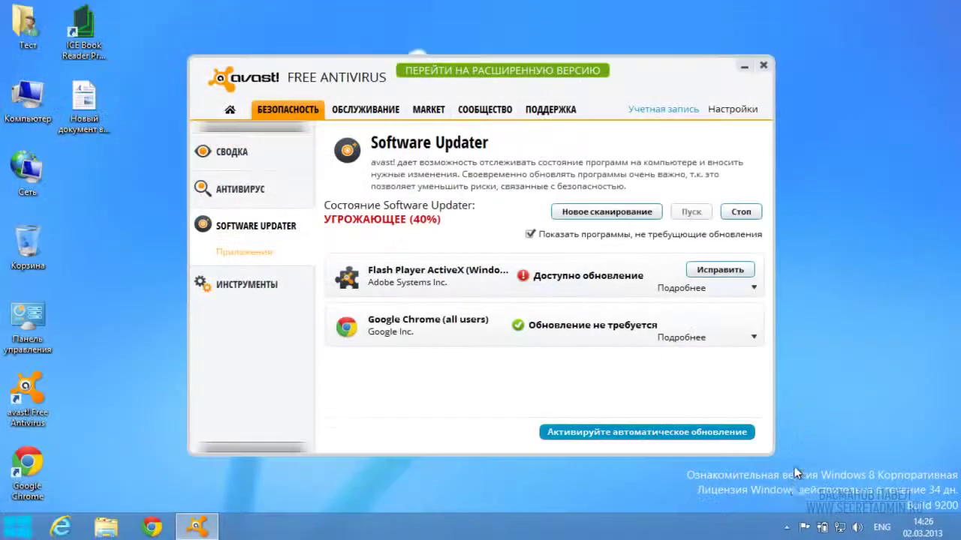
Step: Check the Flash Player update's version details, then go to ИНСТРУМЕНТЫ > Очистка браузера
click(683, 291)
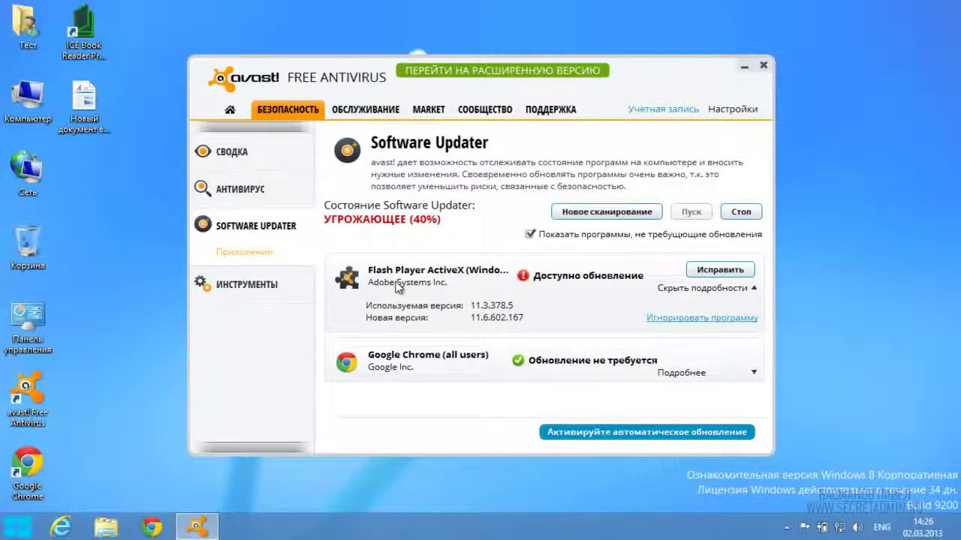
click(234, 298)
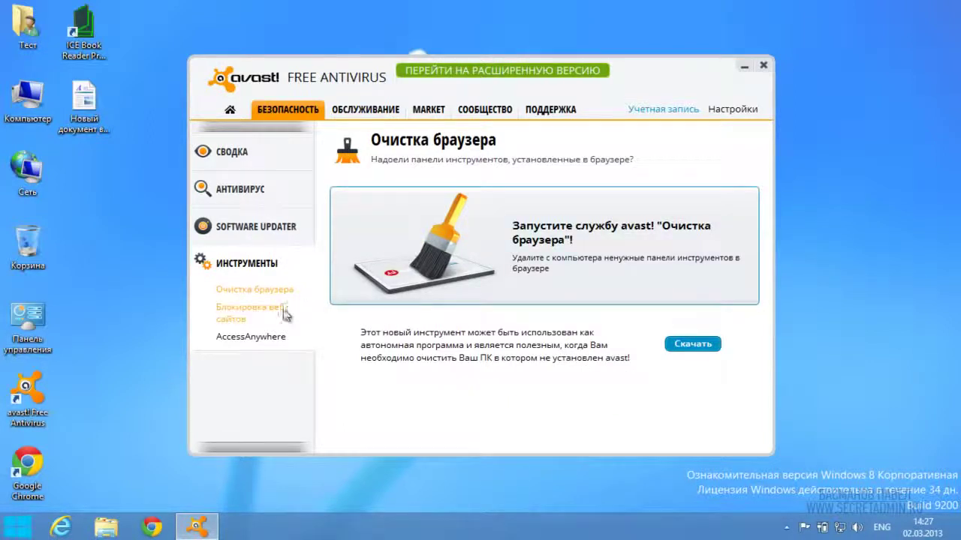
click(239, 322)
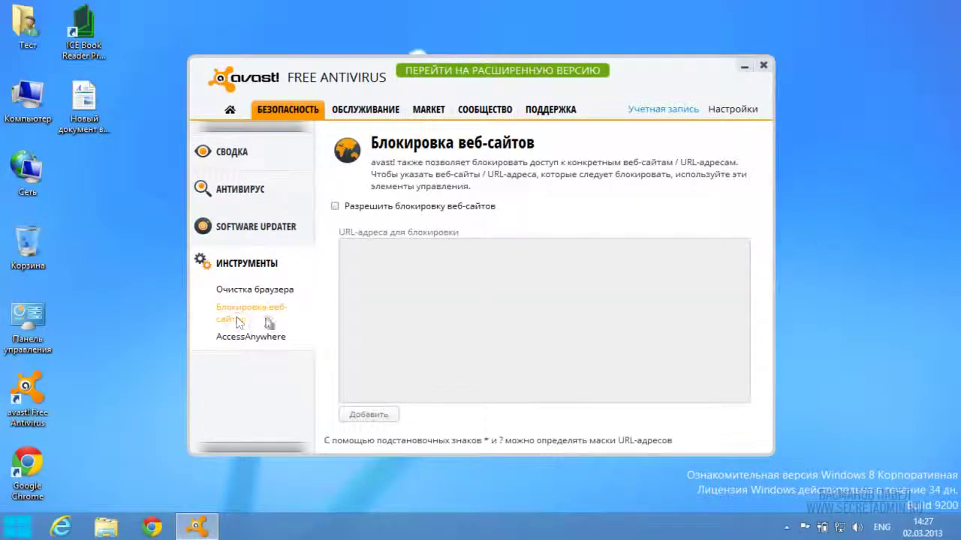
click(334, 206)
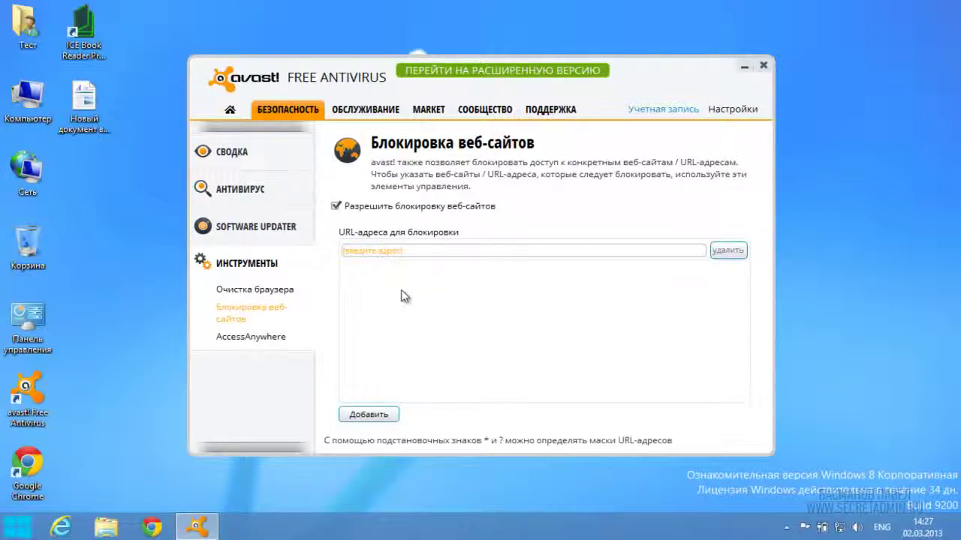
click(263, 337)
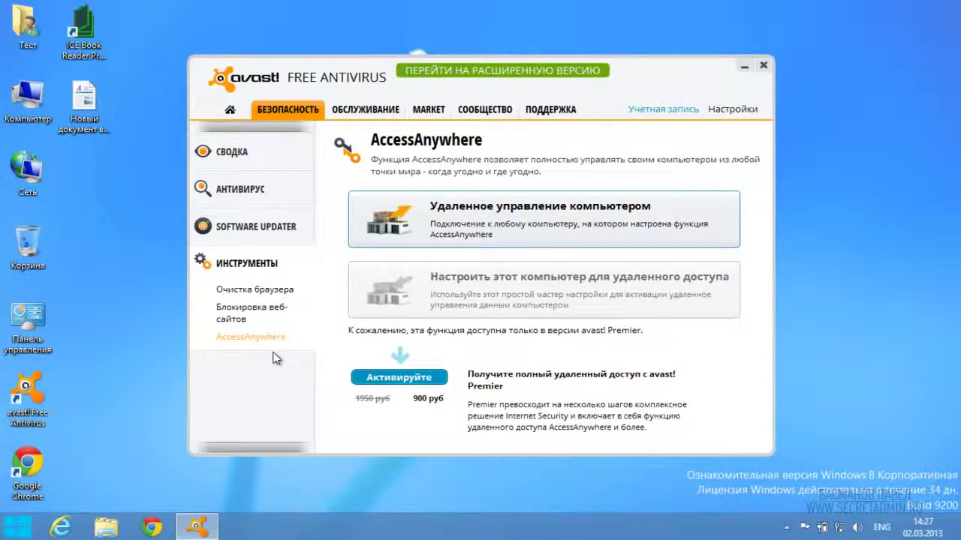
click(236, 319)
Step: Go through the Maintenance tab's Registration, Scan Logs, Quarantine and Remote Assistance pages
click(366, 112)
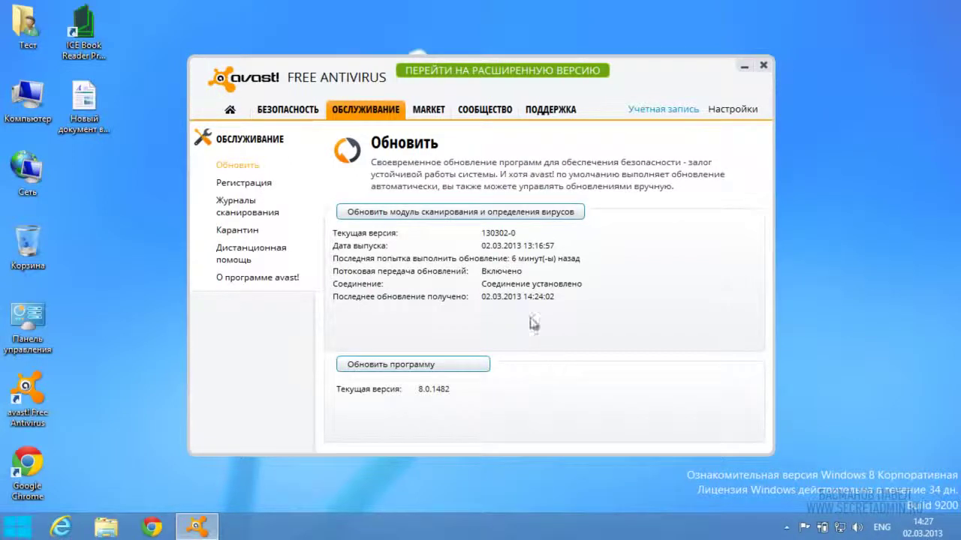
click(247, 183)
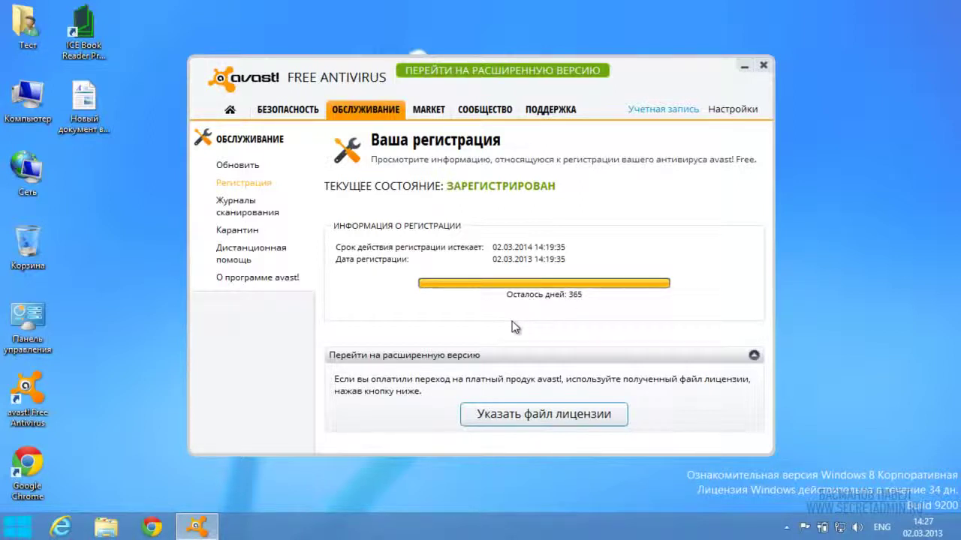
click(232, 213)
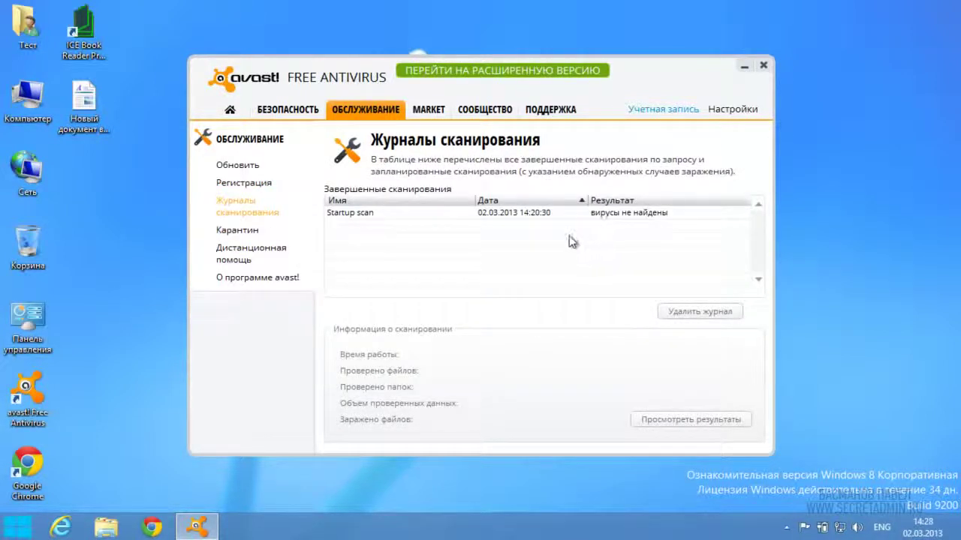
click(236, 233)
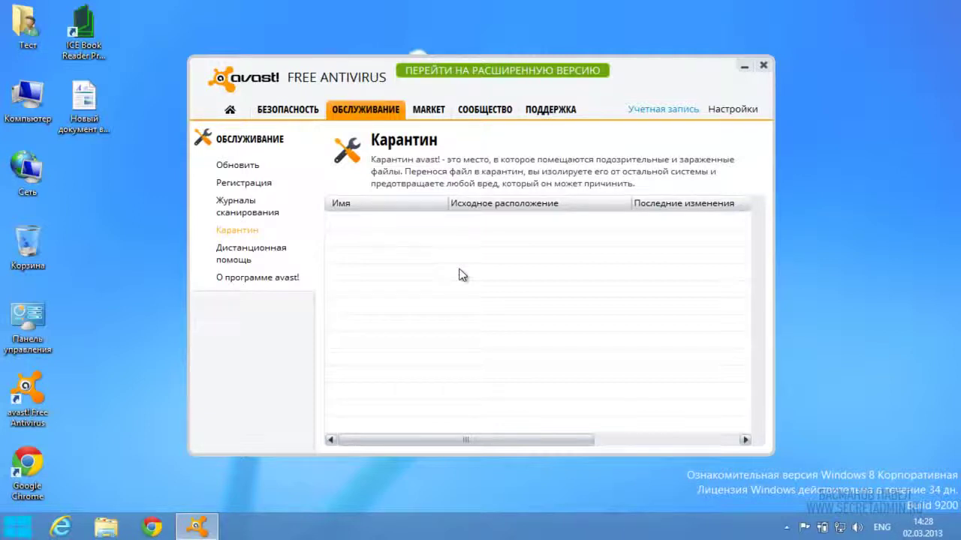
click(231, 258)
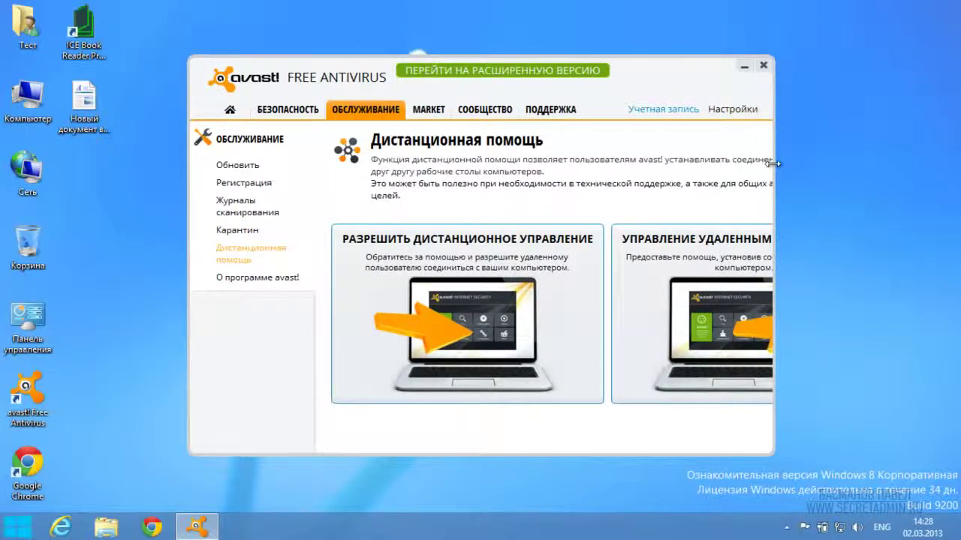
Step: Widen the avast window, move it up-left, and request a remote-control access code
drag(773, 163, 942, 173)
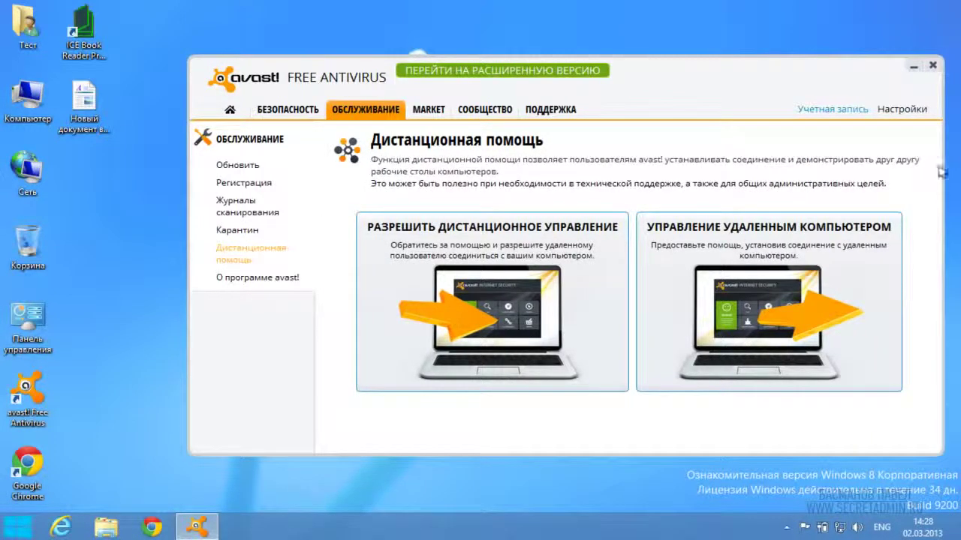
drag(674, 71, 578, 51)
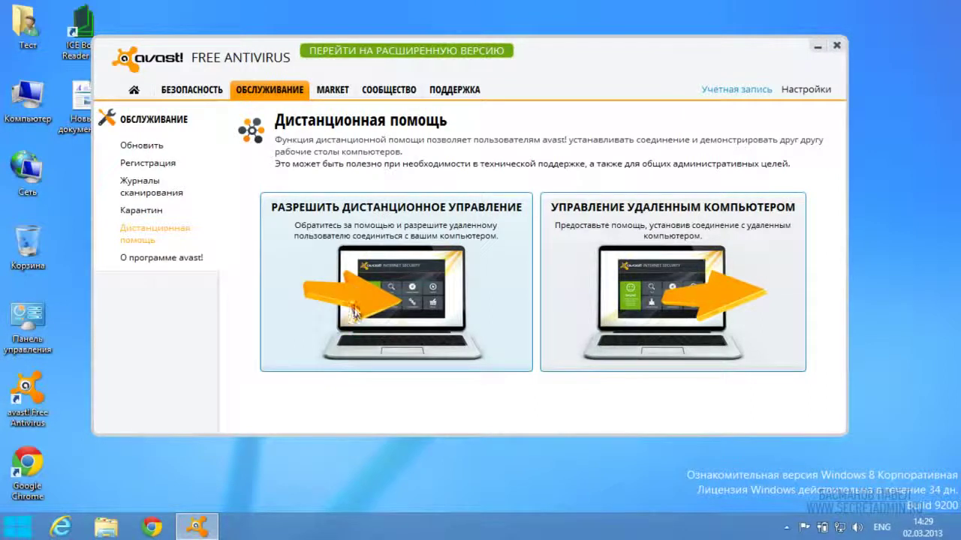
click(409, 270)
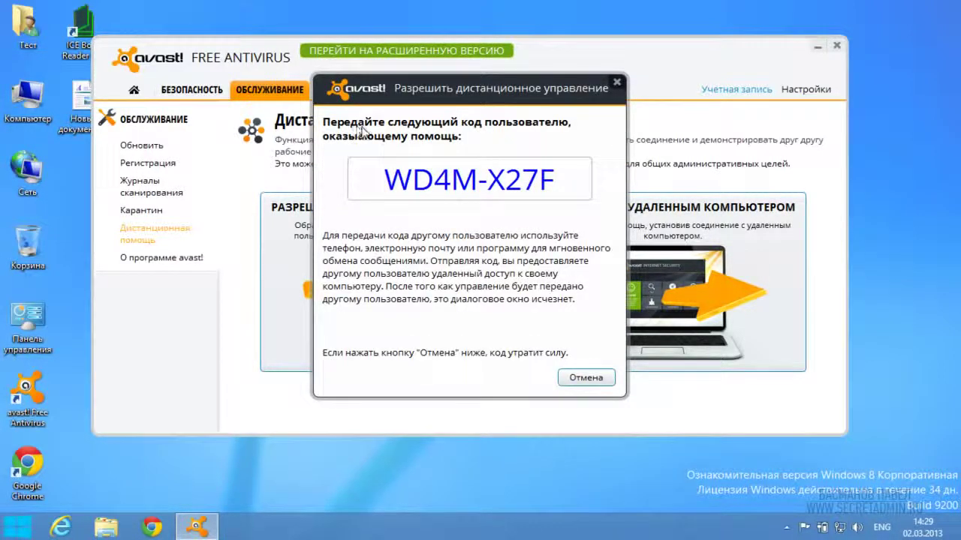
Step: Select the access code, cancel the offer, and open the Control Remote Computer dialog
drag(384, 186, 567, 182)
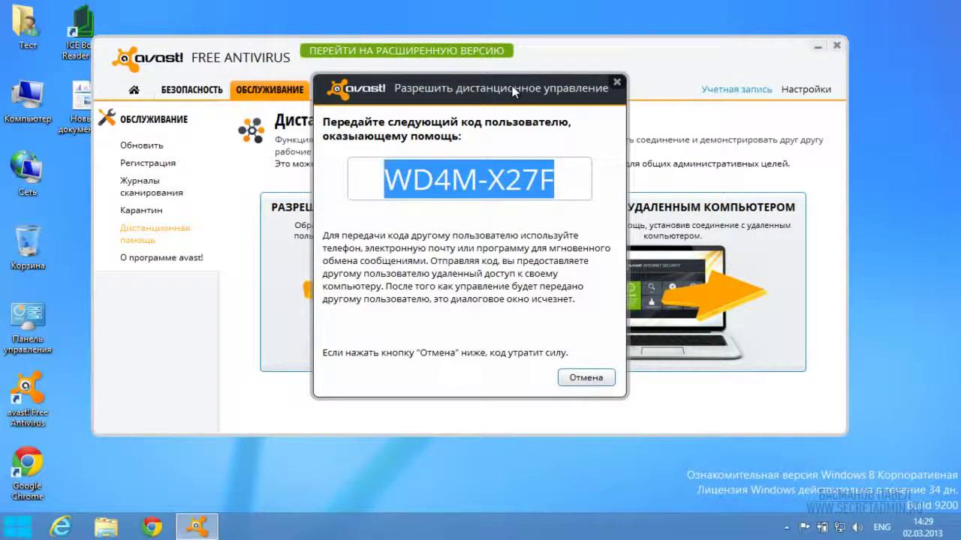
click(498, 178)
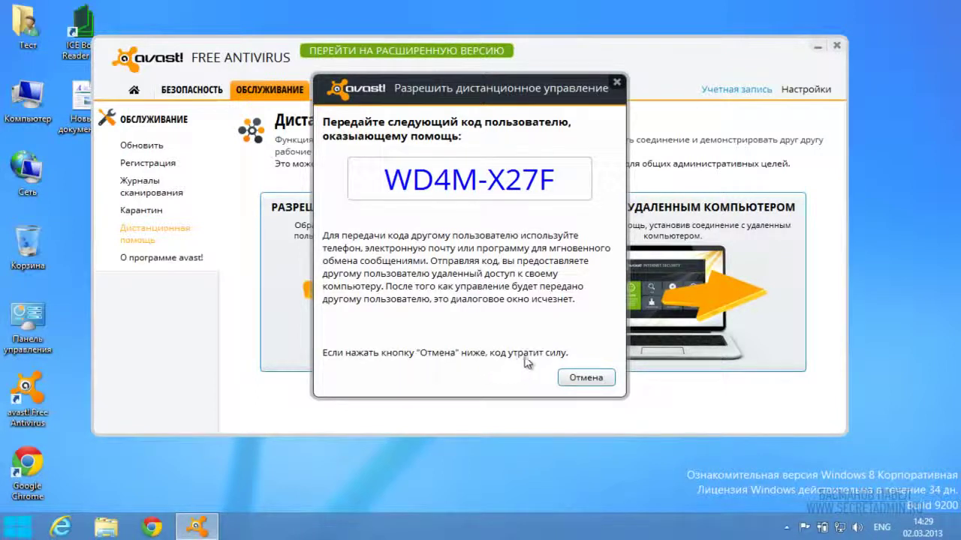
drag(573, 188, 300, 171)
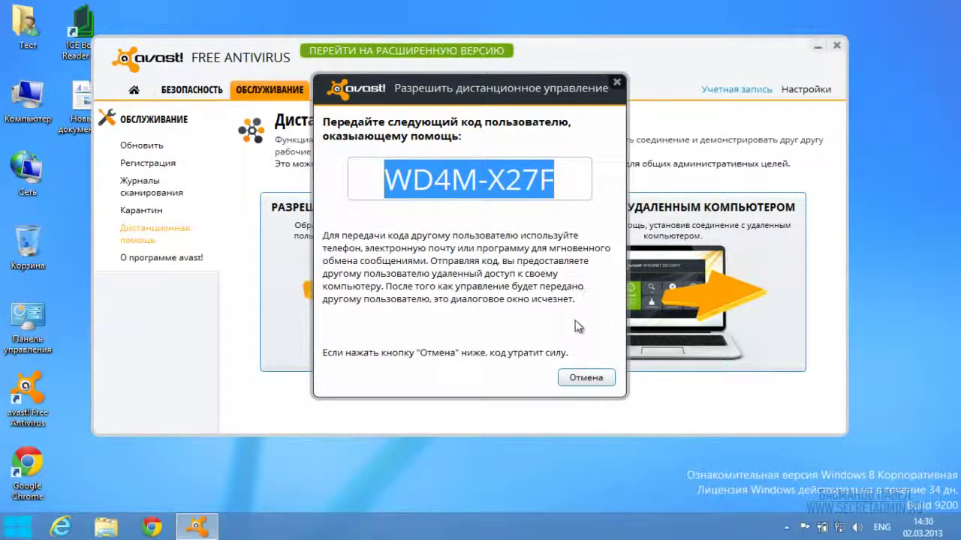
click(585, 379)
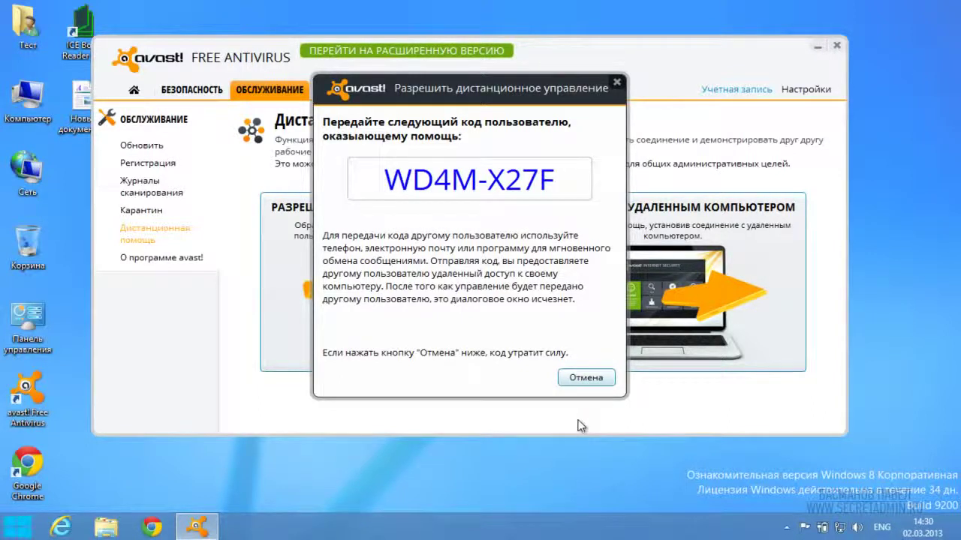
click(655, 267)
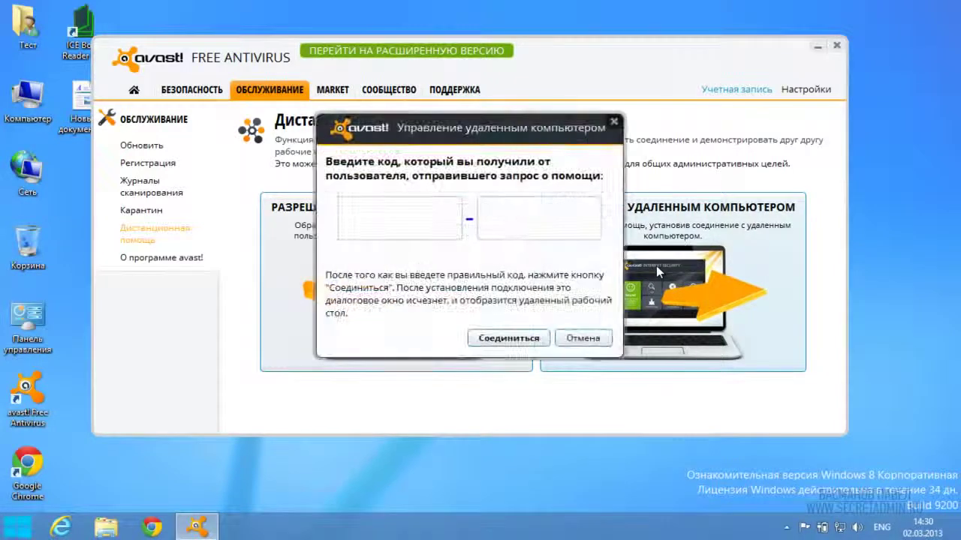
Step: Click into the first code field, then cancel the Control Remote Computer dialog
click(399, 214)
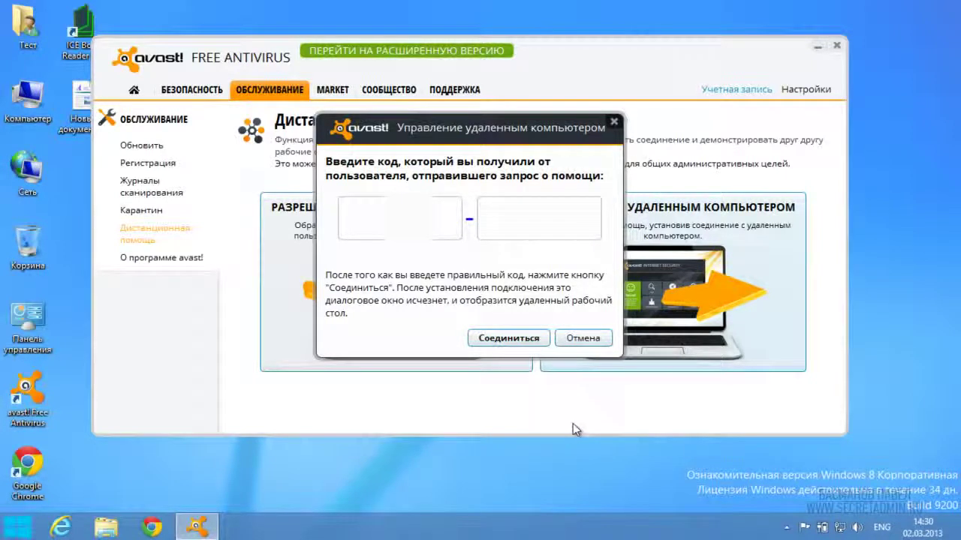
click(585, 338)
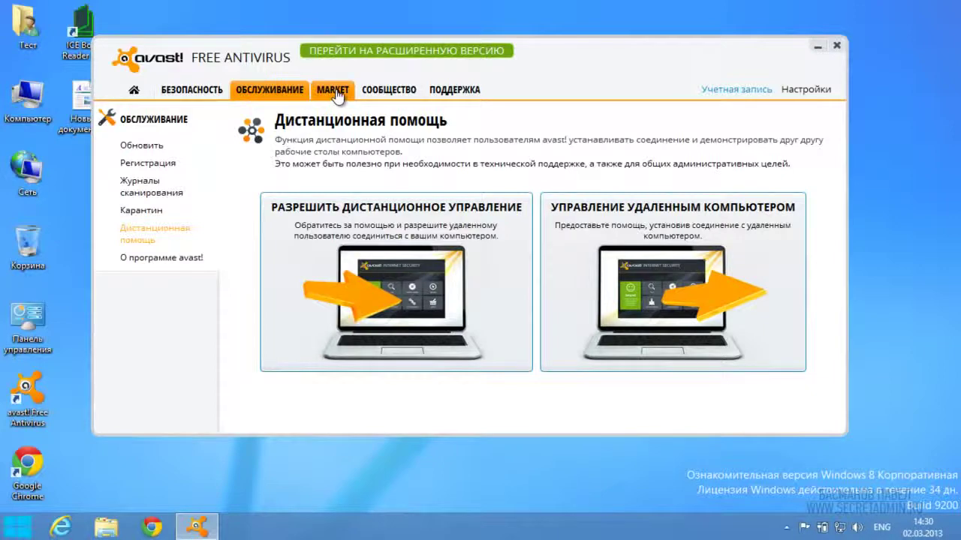
Step: Browse the Market product list, then switch to the Community 'Я рекомендую' page
click(335, 91)
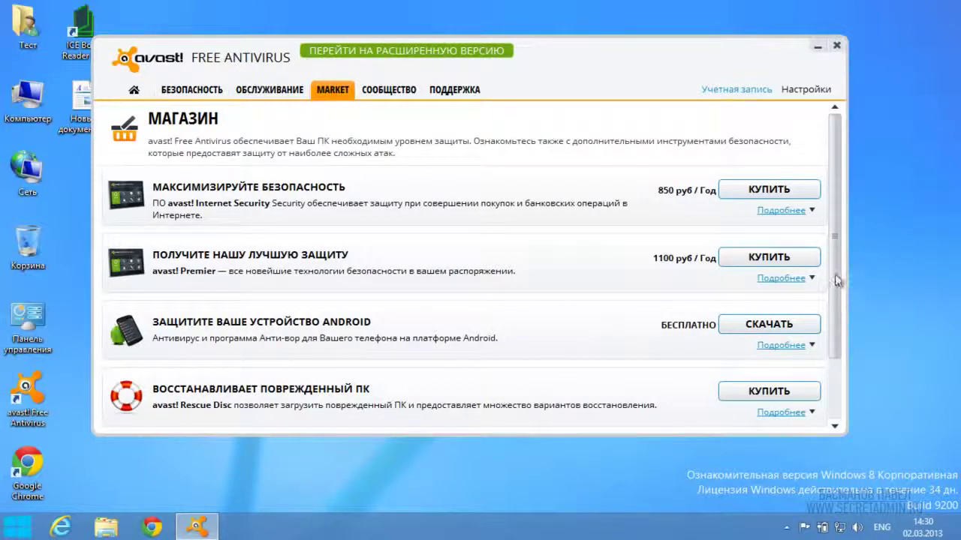
drag(834, 274, 842, 352)
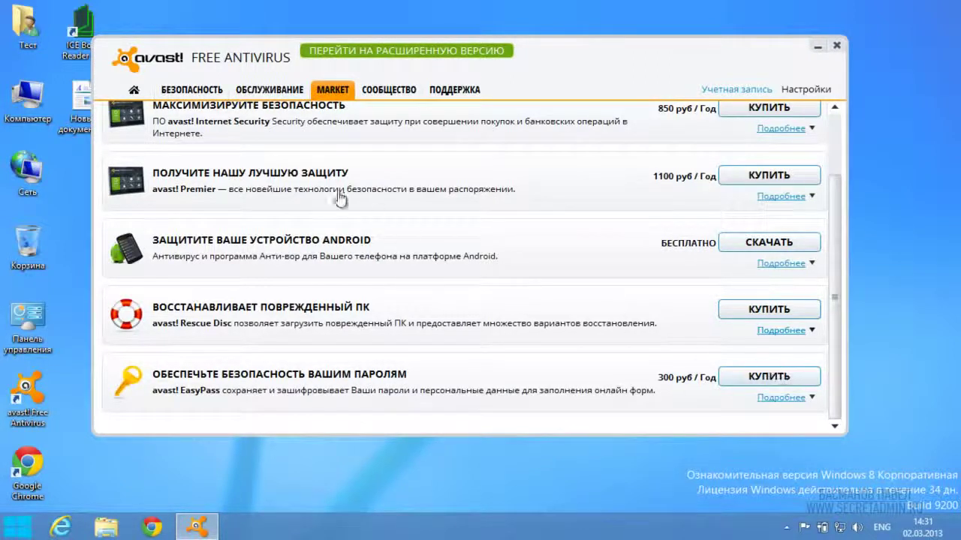
click(389, 96)
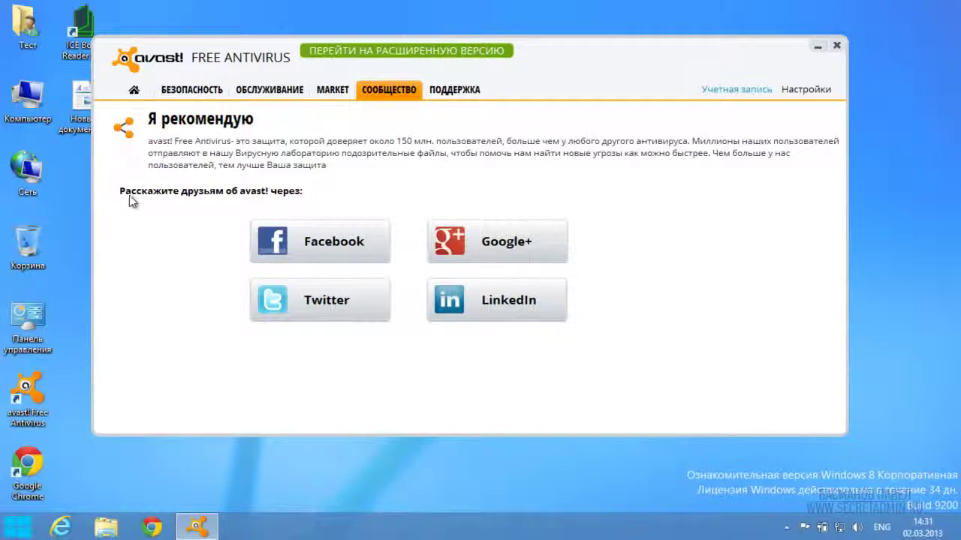
Step: Scroll through the Support page, then return to the 'Защищено' home dashboard
click(443, 95)
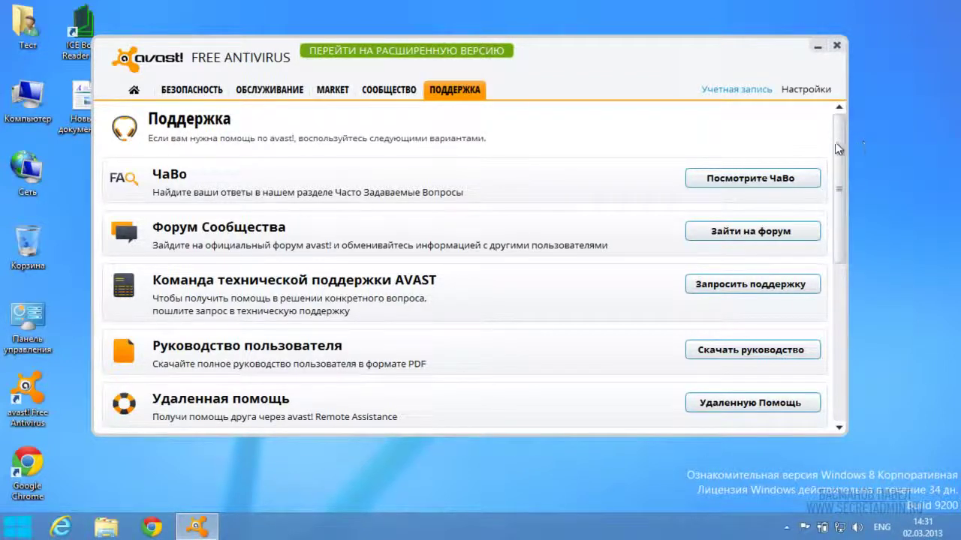
scroll(843, 157, down, 1)
drag(844, 156, 837, 309)
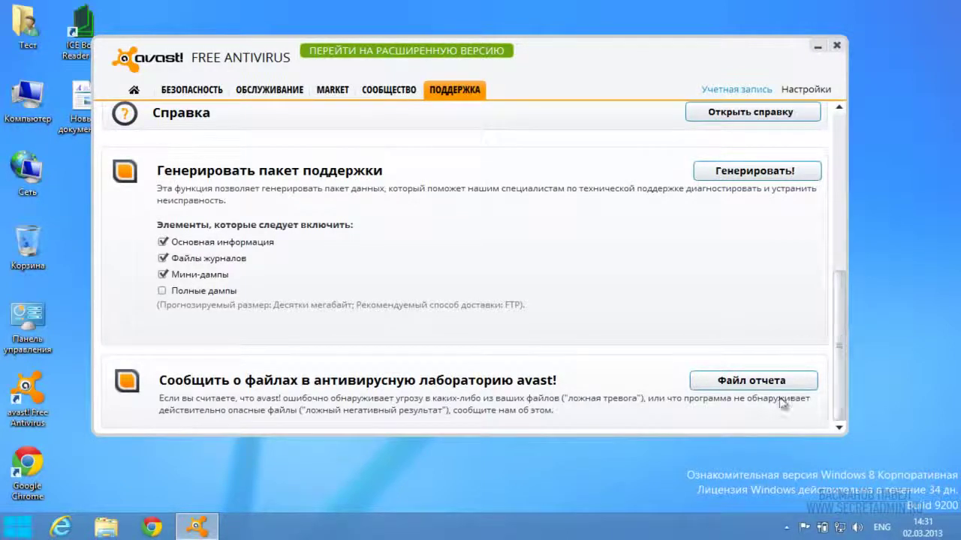
click(134, 90)
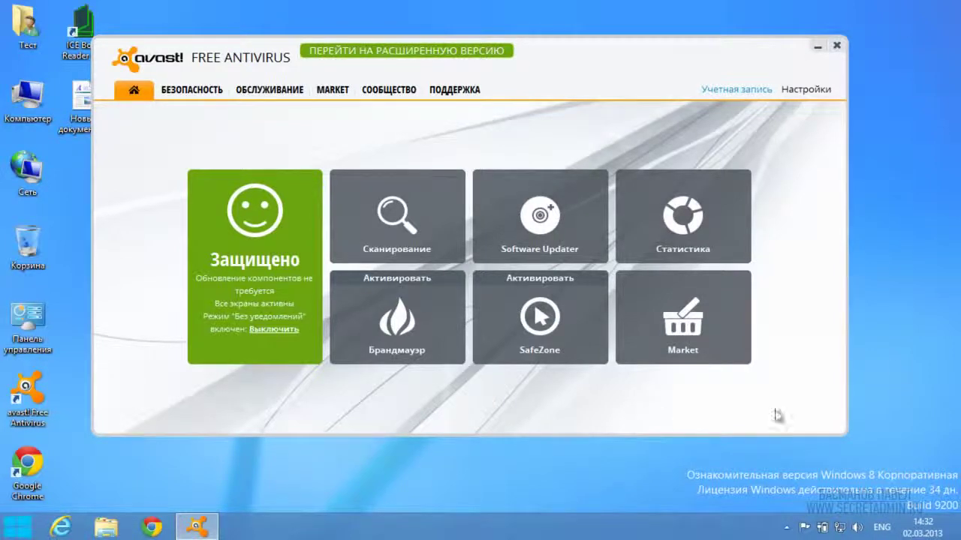
Step: Close avast, launch Chrome maximized on google.ru, and show its main menu
click(837, 48)
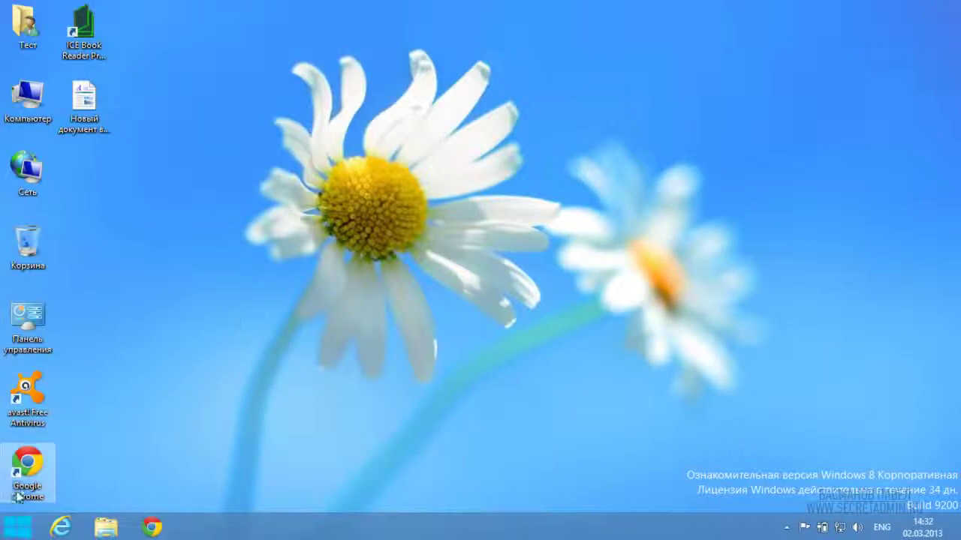
double_click(27, 469)
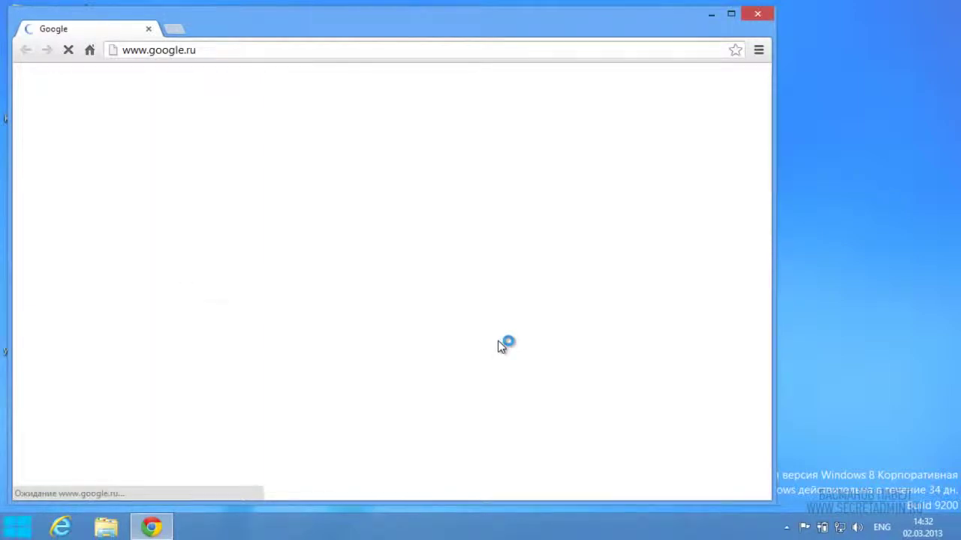
click(731, 13)
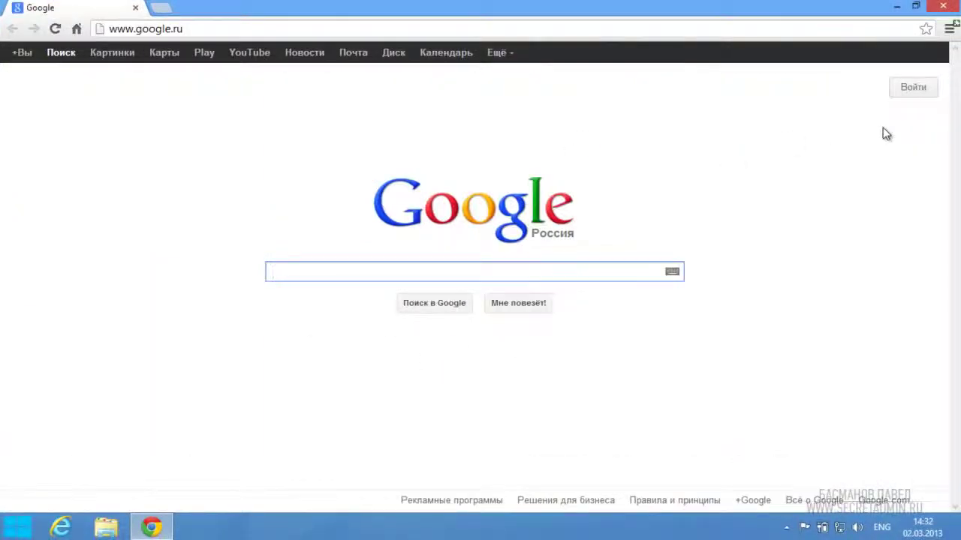
click(949, 28)
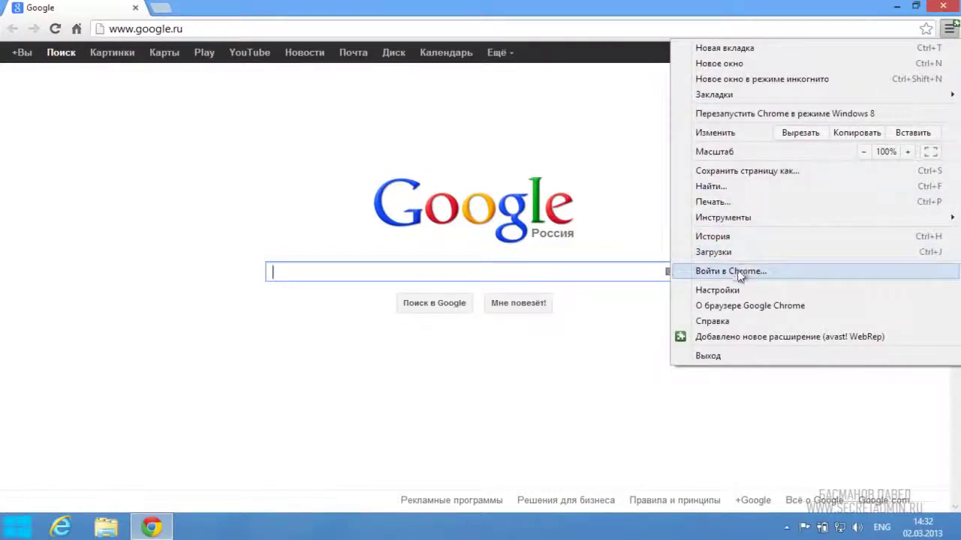
Step: In Chrome settings, always show the bookmarks bar and enable Live search
click(722, 290)
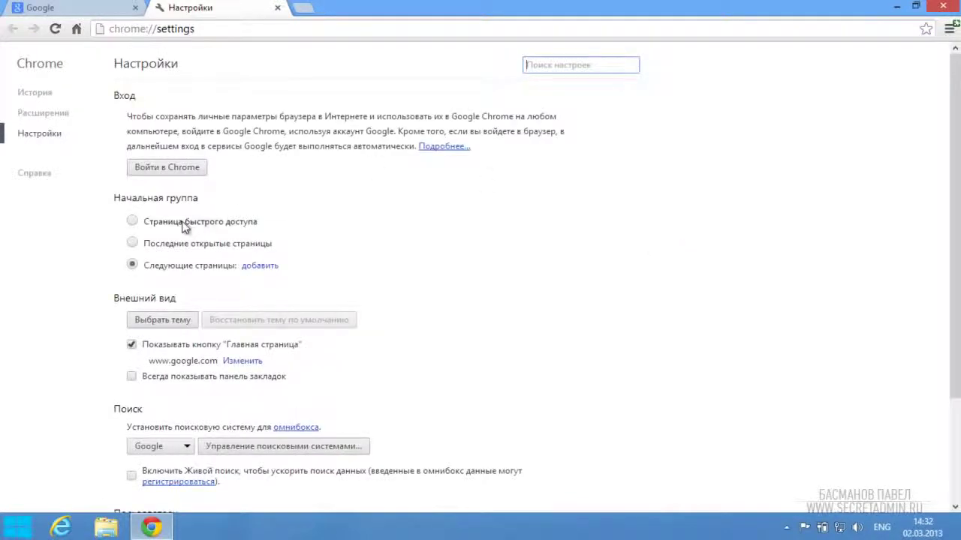
click(162, 223)
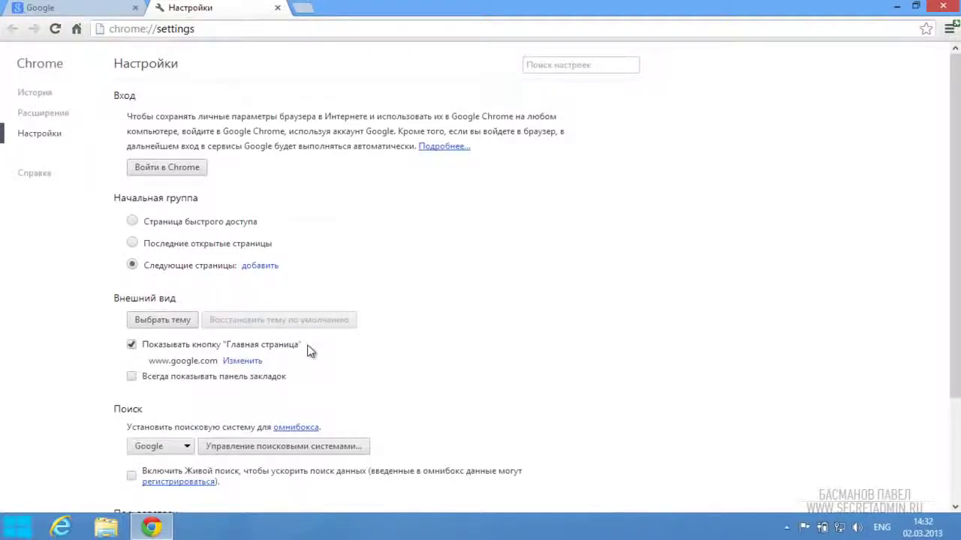
click(132, 377)
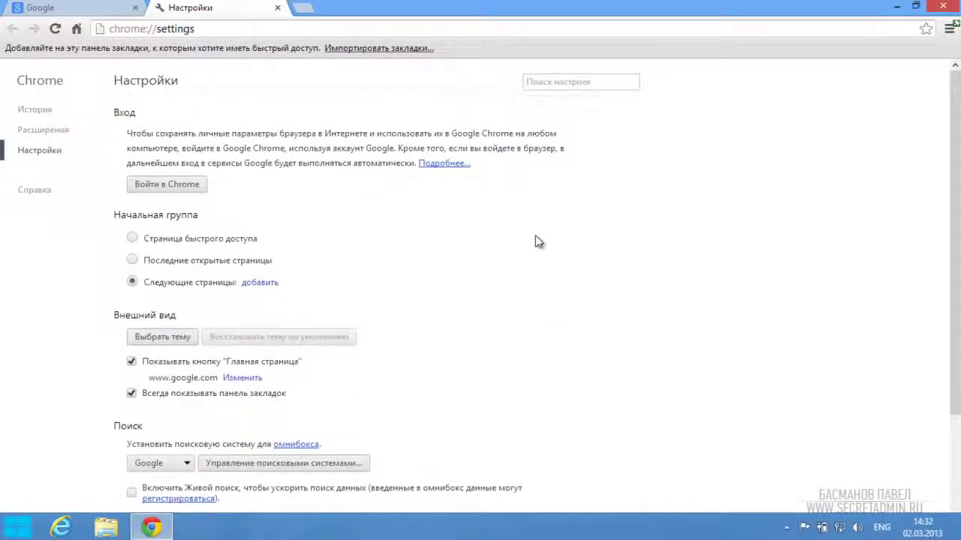
scroll(538, 241, down, 2)
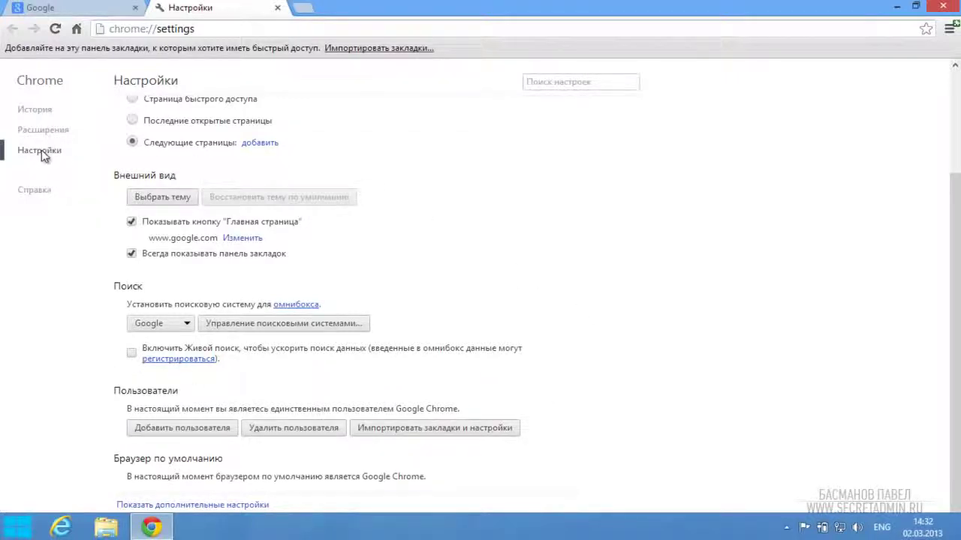
scroll(505, 237, up, 2)
scroll(506, 236, down, 2)
click(132, 352)
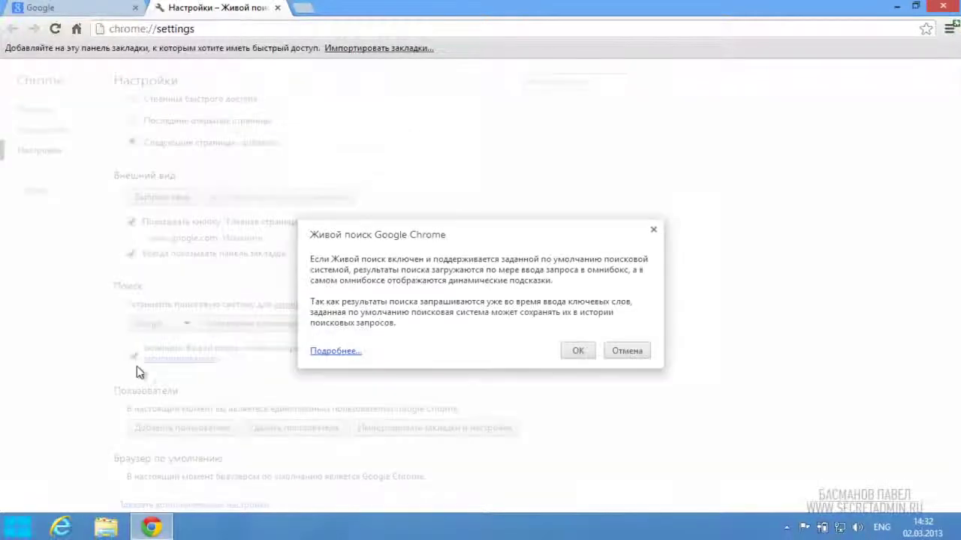
click(574, 351)
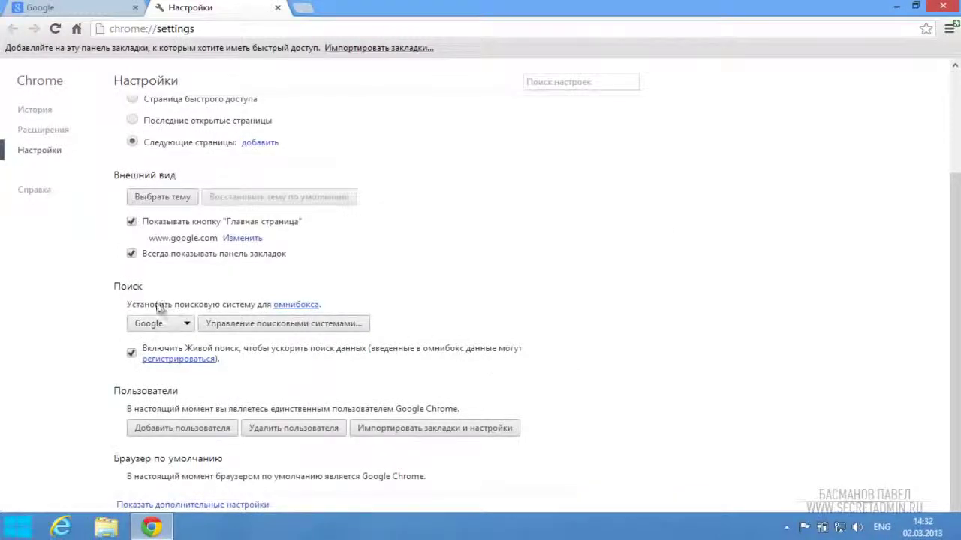
Step: Keep Google as the default search engine and close the settings tab
click(186, 327)
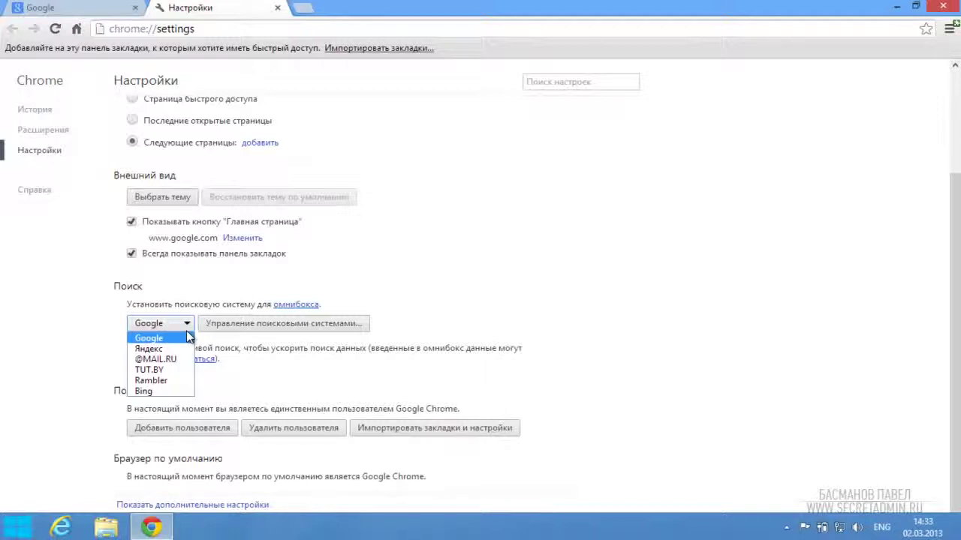
click(489, 276)
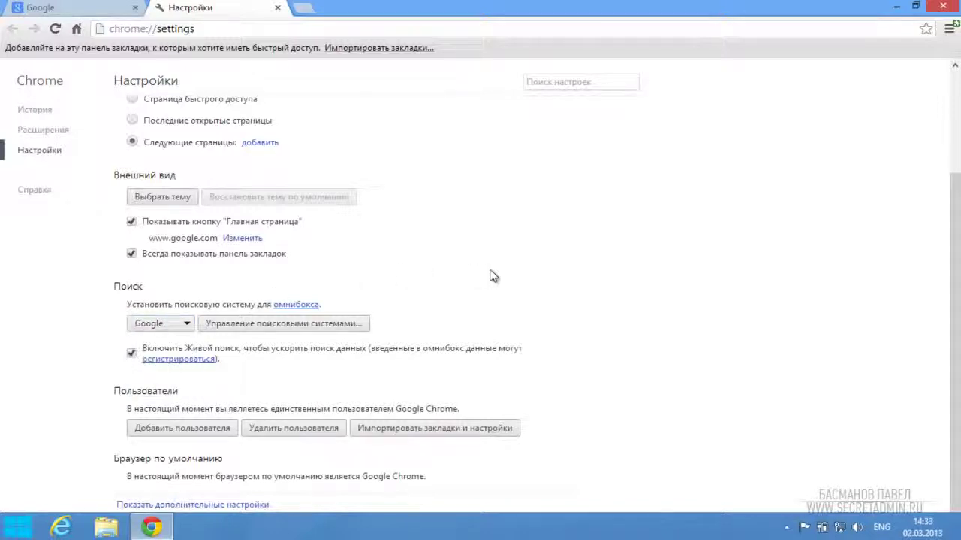
scroll(490, 276, up, 2)
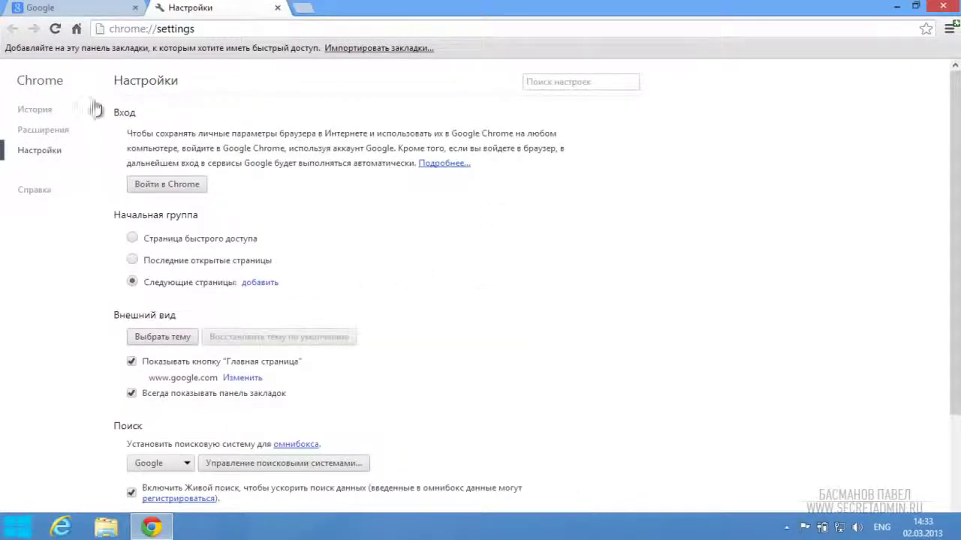
click(278, 9)
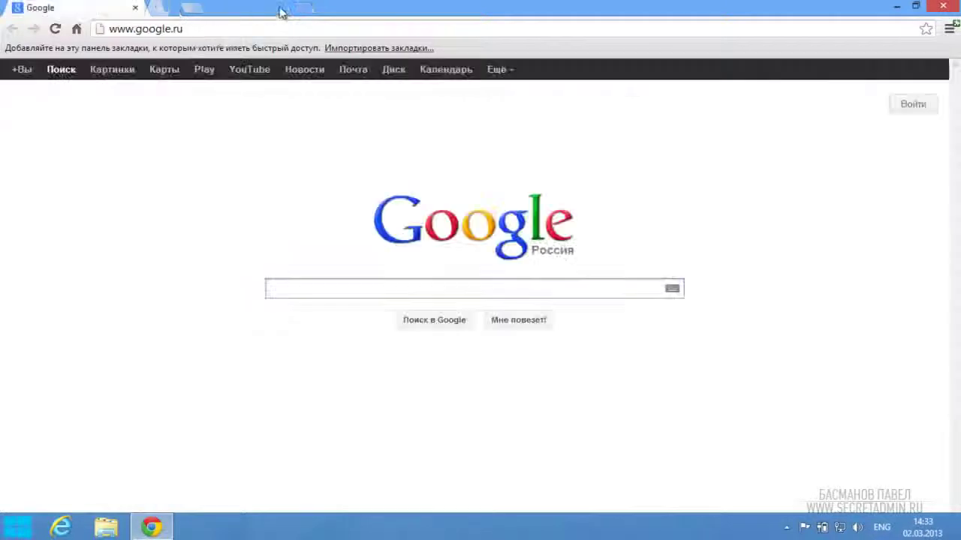